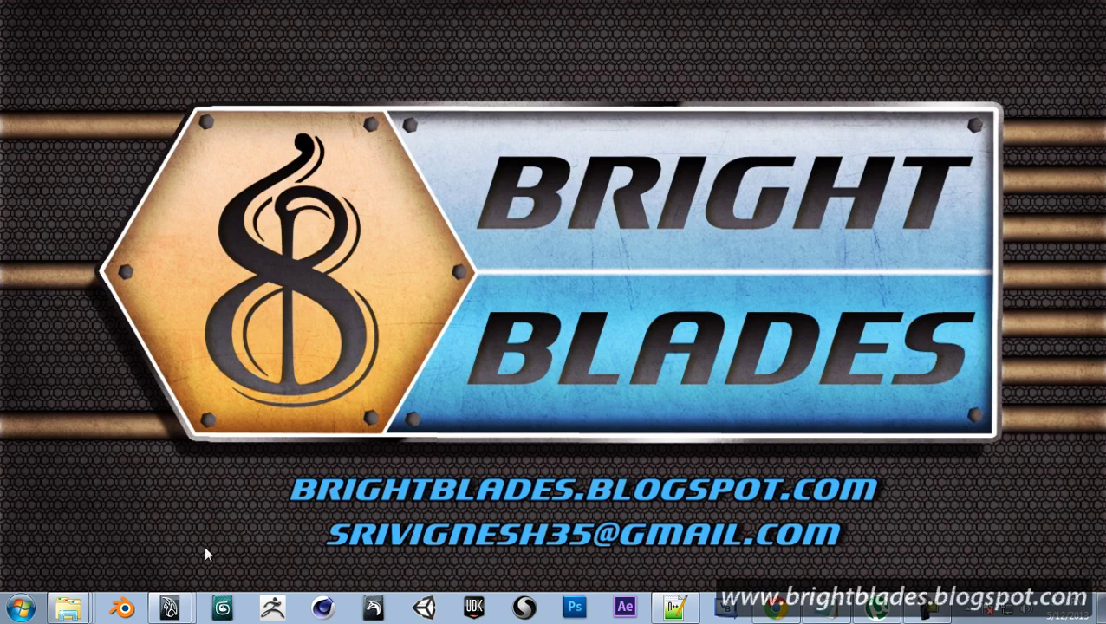
# - Restore the Maya 2013 window showing platform.mb from the taskbar
pyautogui.moveTo(170, 607)
pyautogui.click(165, 570)
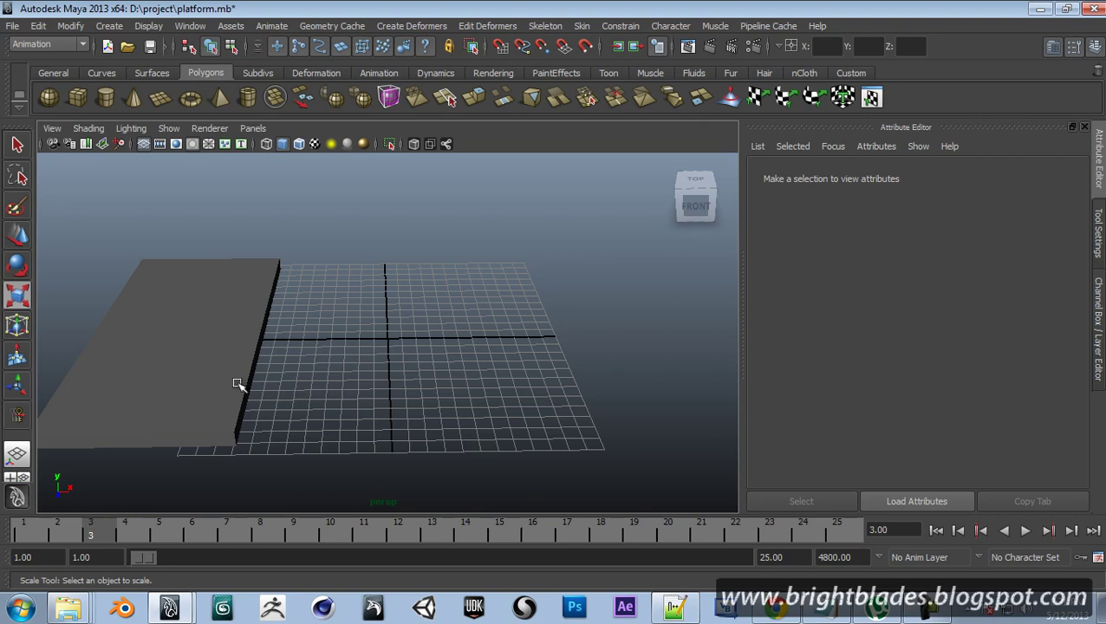
# - Rewind to frame 1, select the slab, and float the Trax Editor with Soundtrack expanded
pyautogui.moveTo(84, 536); pyautogui.dragTo(37, 533)
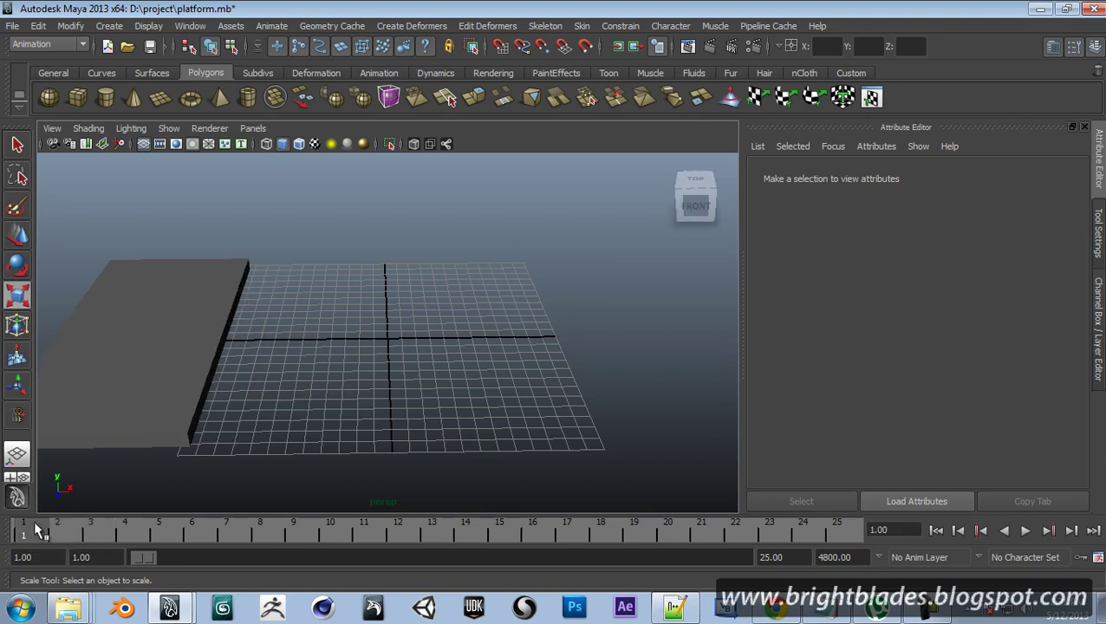
pyautogui.click(108, 412)
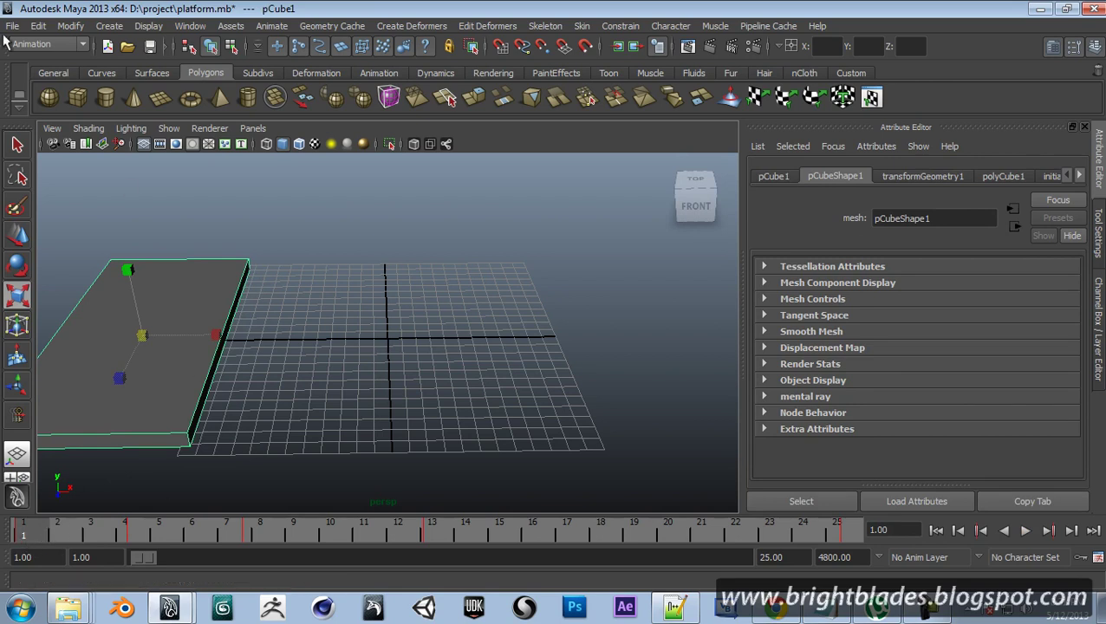
pyautogui.click(190, 25)
pyautogui.moveTo(224, 80)
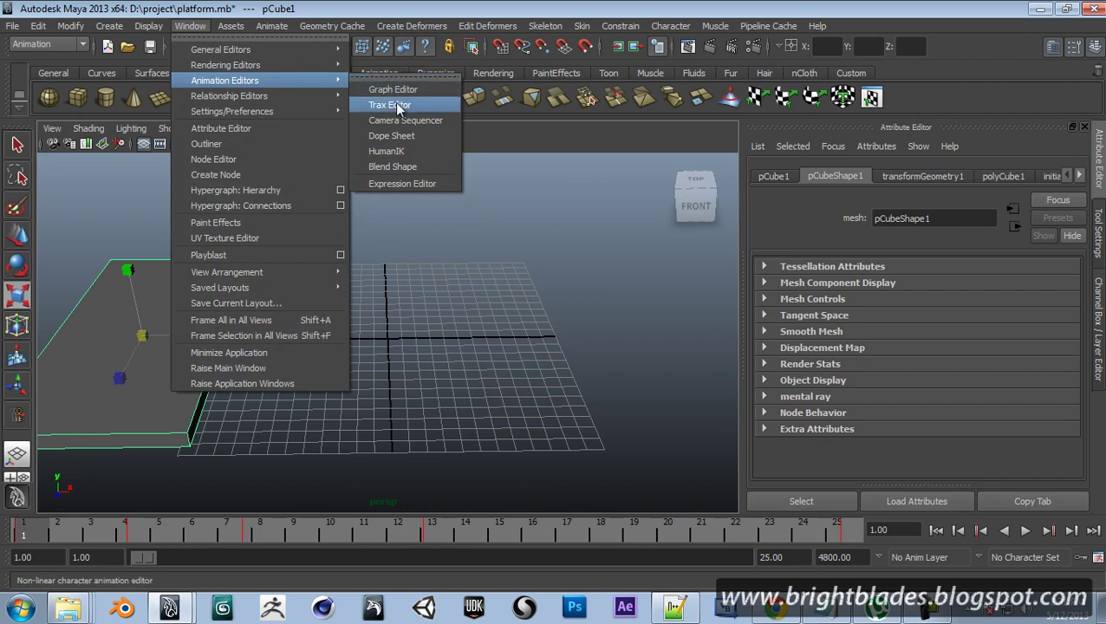
pyautogui.click(393, 104)
pyautogui.click(87, 82)
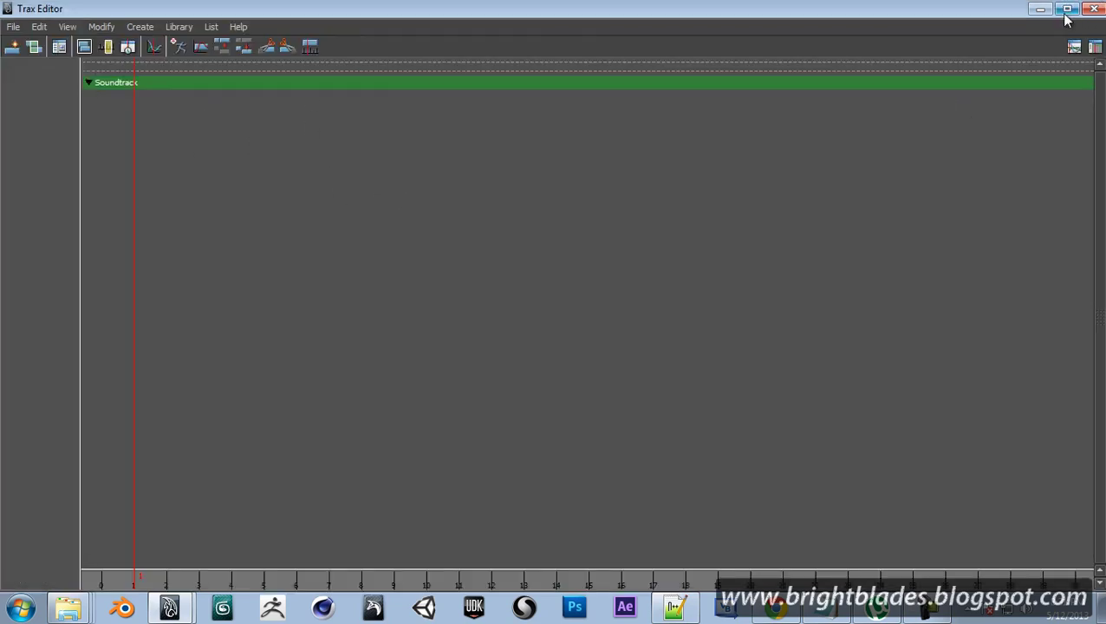
pyautogui.doubleClick(194, 8)
pyautogui.moveTo(445, 99)
pyautogui.mouseDown()
pyautogui.moveTo(800, 251)
pyautogui.moveTo(538, 108)
pyautogui.mouseUp()
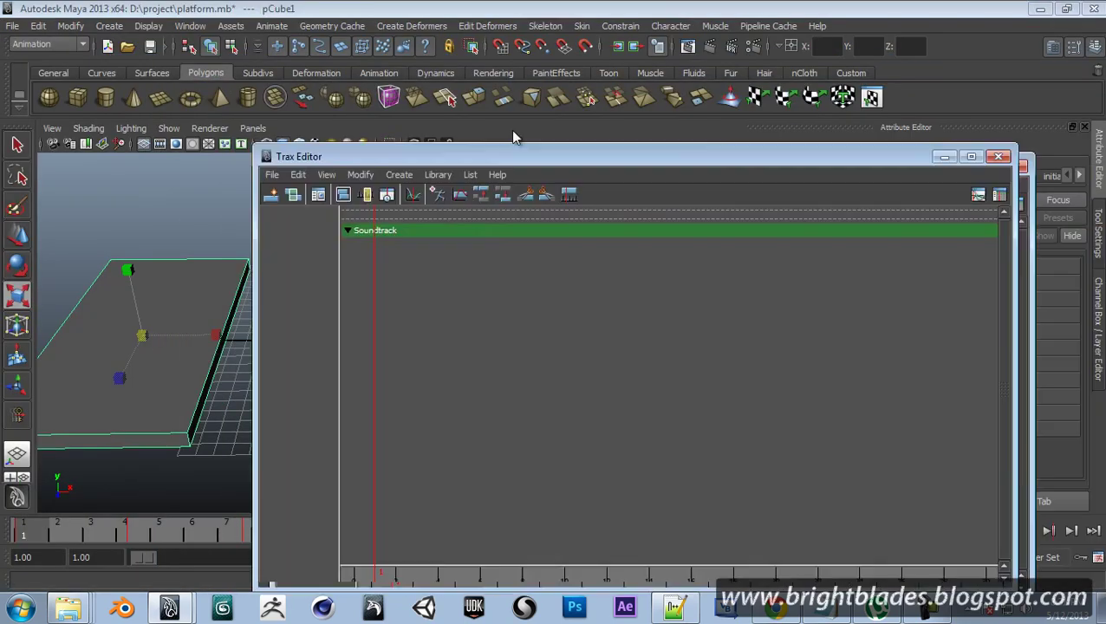
# - Import Fast swish.wav onto the Trax Editor soundtrack with File > Import Audio
pyautogui.click(277, 123)
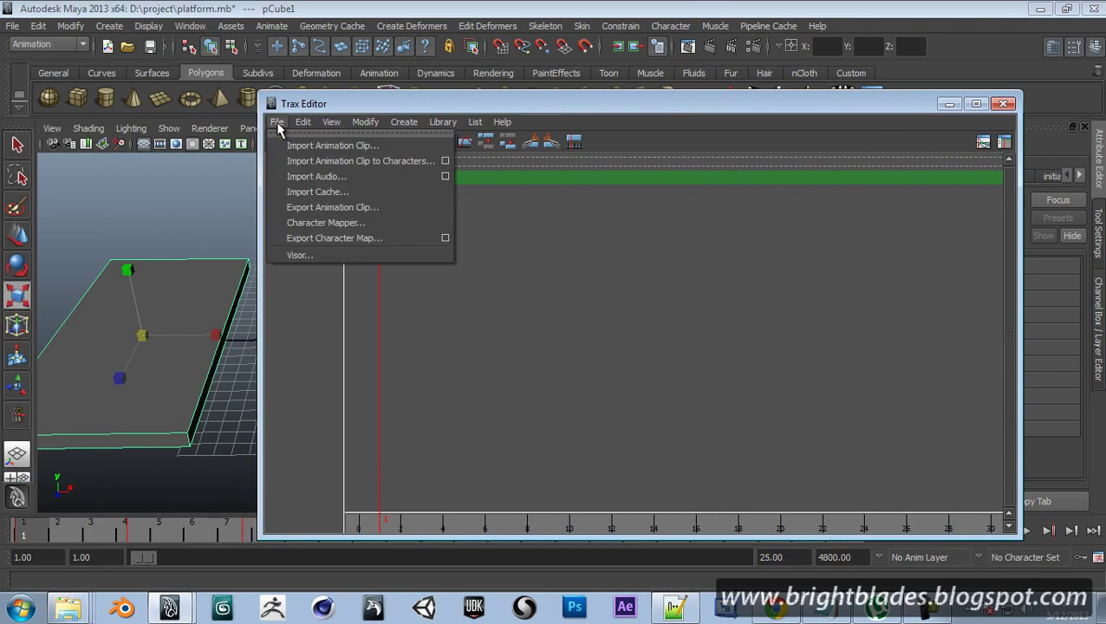
pyautogui.click(296, 177)
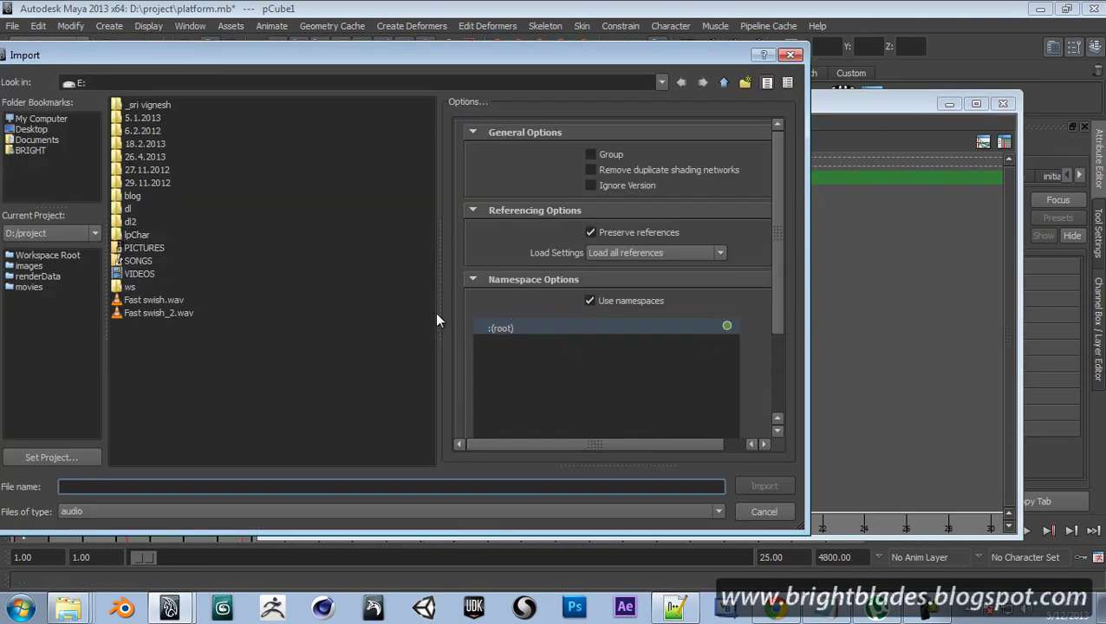
pyautogui.click(169, 301)
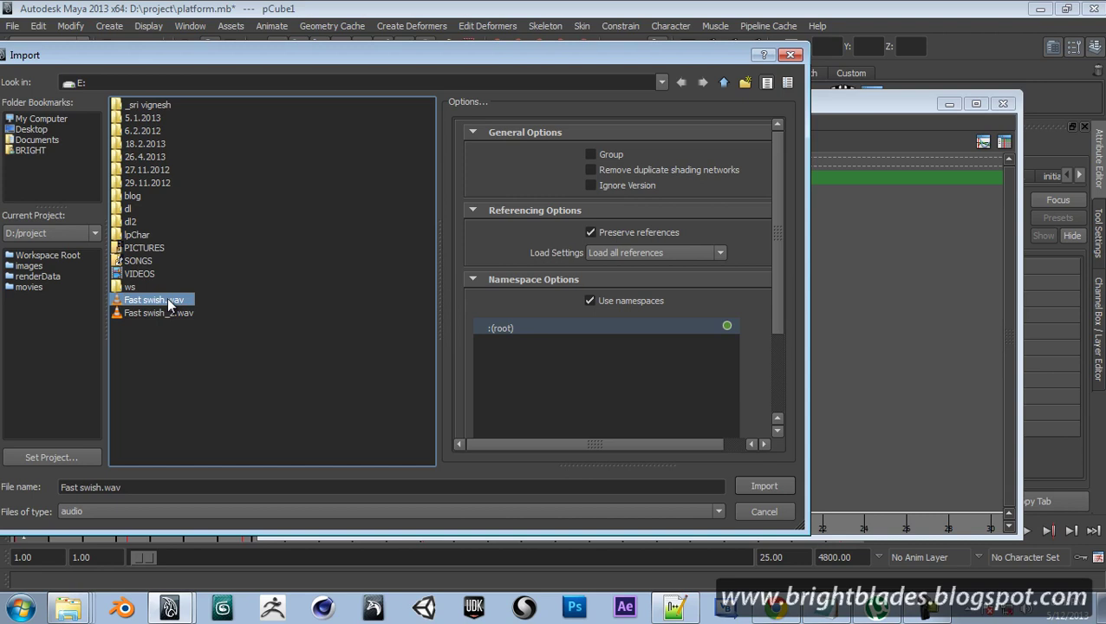
pyautogui.click(762, 486)
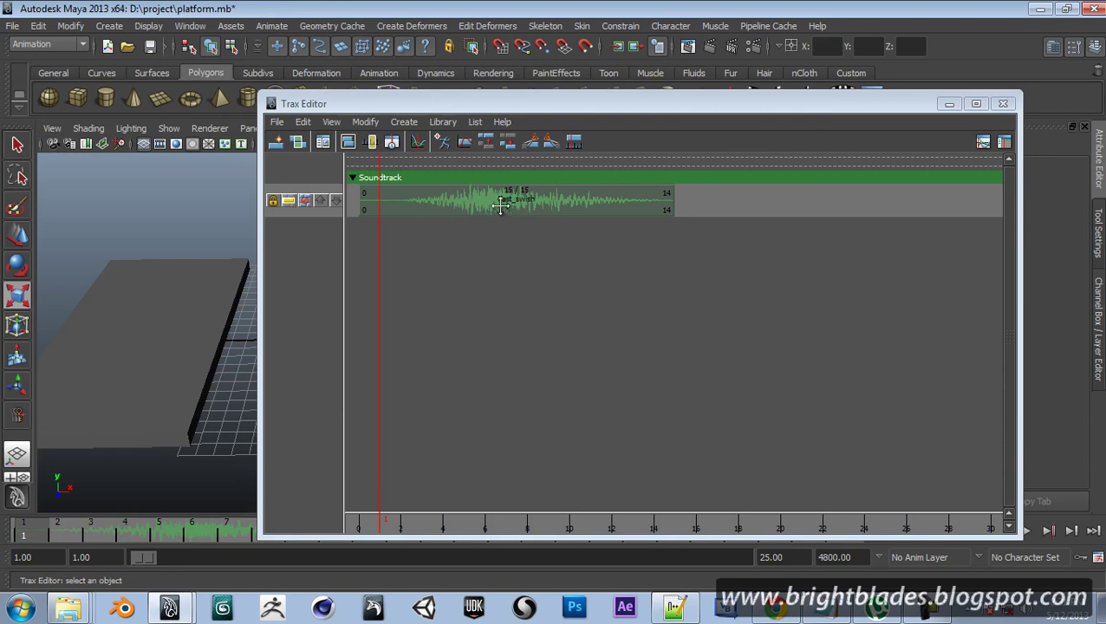
# - Shift Fast_swish to offset -3 and preview it with animation playback
pyautogui.moveTo(501, 205); pyautogui.dragTo(442, 206)
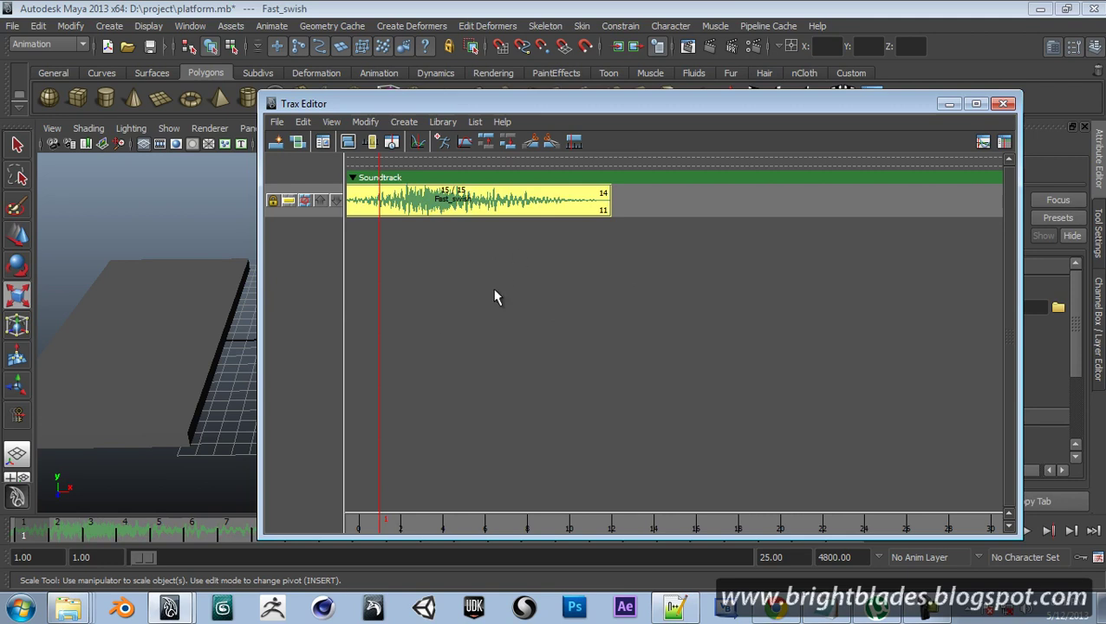
pyautogui.click(948, 104)
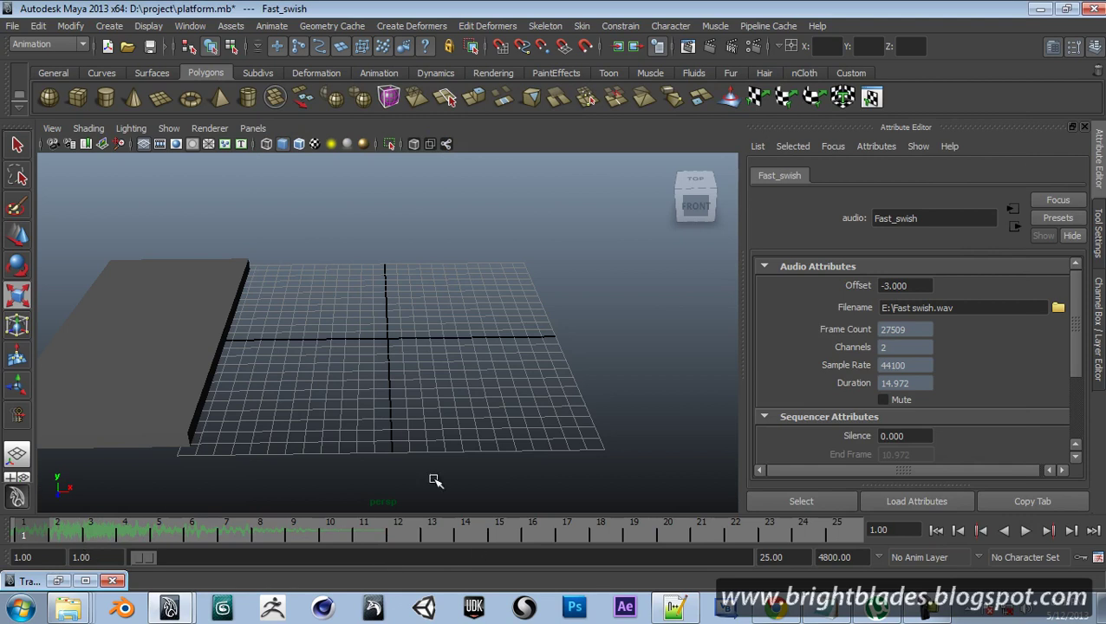
pyautogui.click(1024, 530)
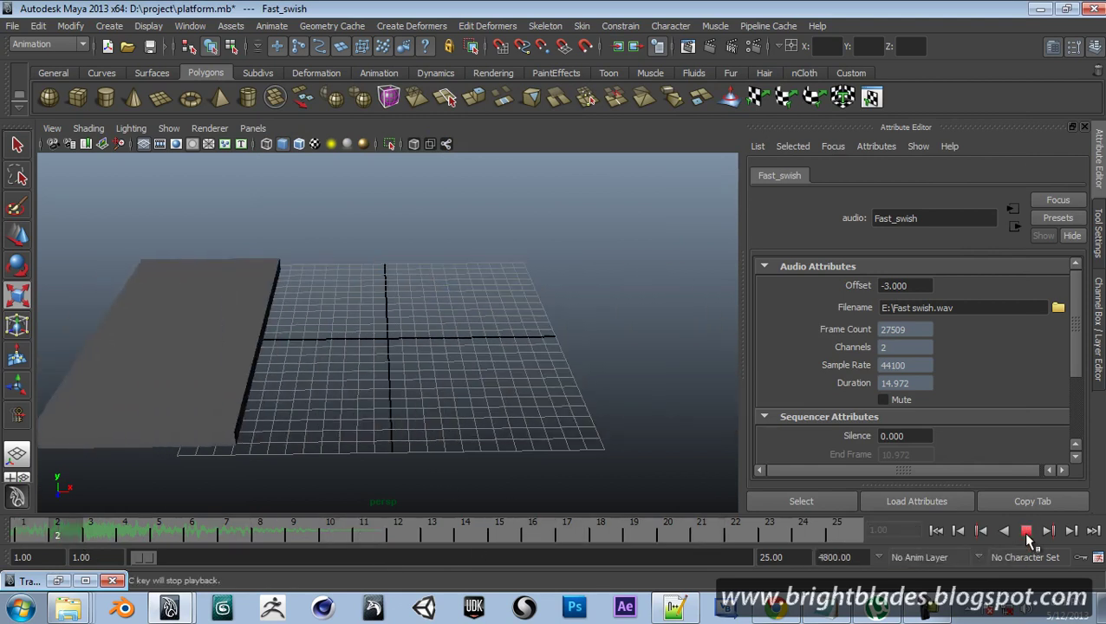
pyautogui.click(1025, 531)
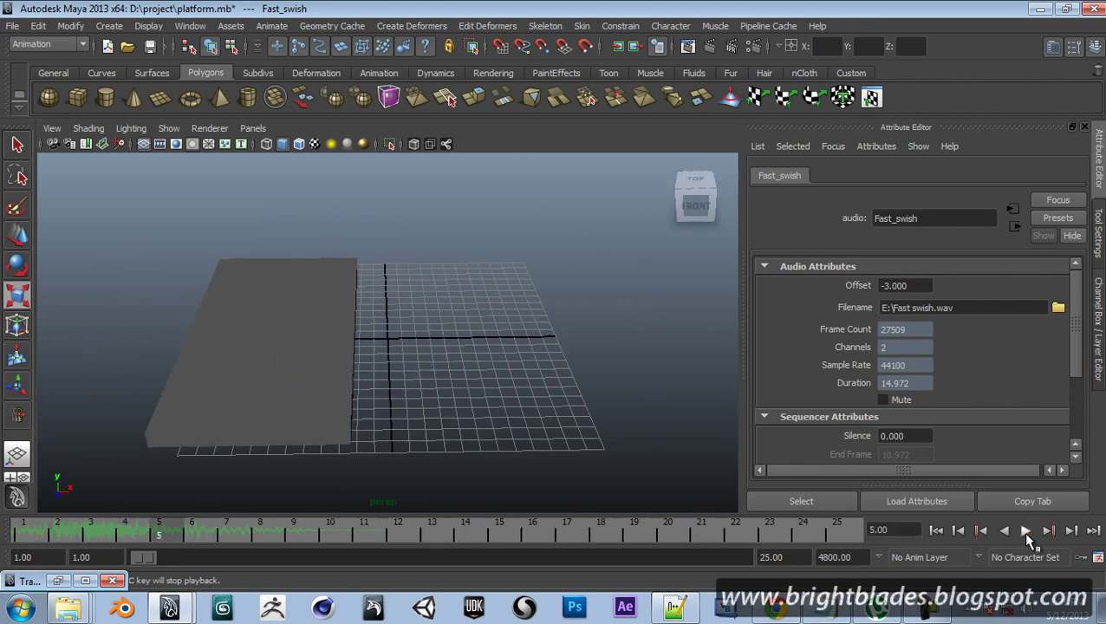
pyautogui.click(66, 575)
pyautogui.click(657, 287)
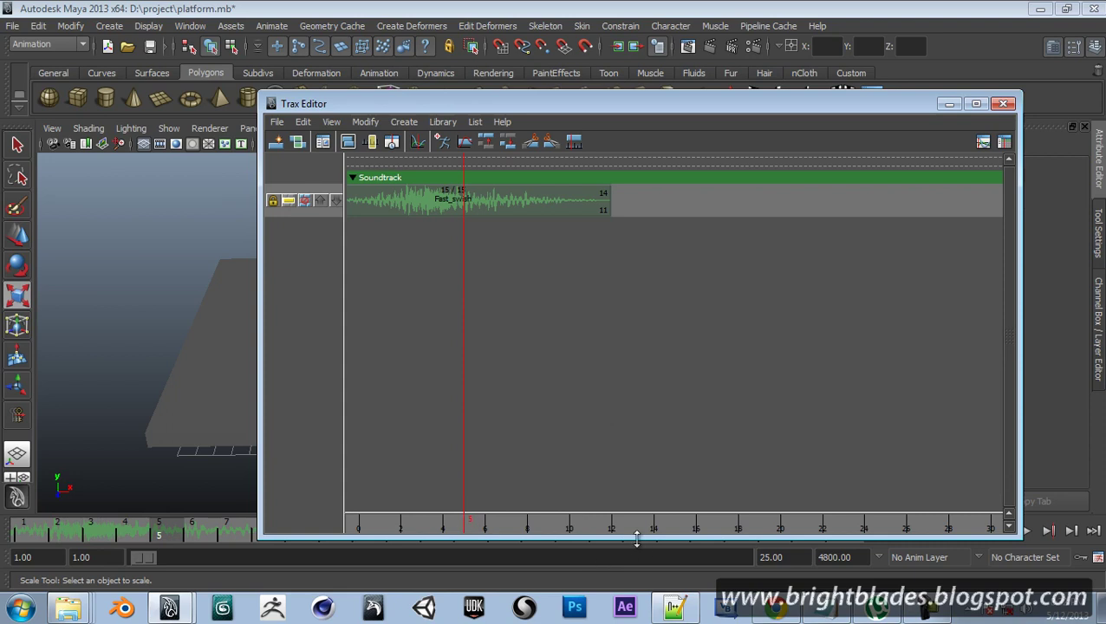
# - Scrub the Trax Editor ruler to hear Fast_swish, stopping at frame 2
pyautogui.click(358, 529)
pyautogui.moveTo(357, 529)
pyautogui.mouseDown()
pyautogui.moveTo(562, 525)
pyautogui.moveTo(378, 524)
pyautogui.moveTo(552, 520)
pyautogui.moveTo(318, 496)
pyautogui.mouseUp()
pyautogui.moveTo(377, 525); pyautogui.dragTo(401, 526)
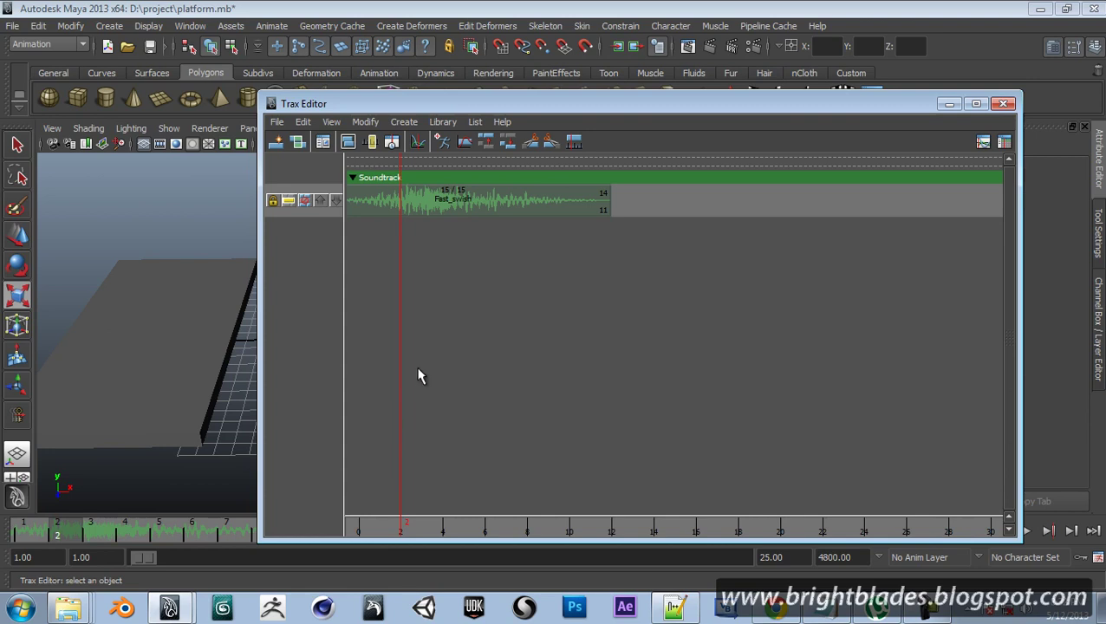
# - Import Fast swish_2.wav as a second clip on its own soundtrack row
pyautogui.click(277, 122)
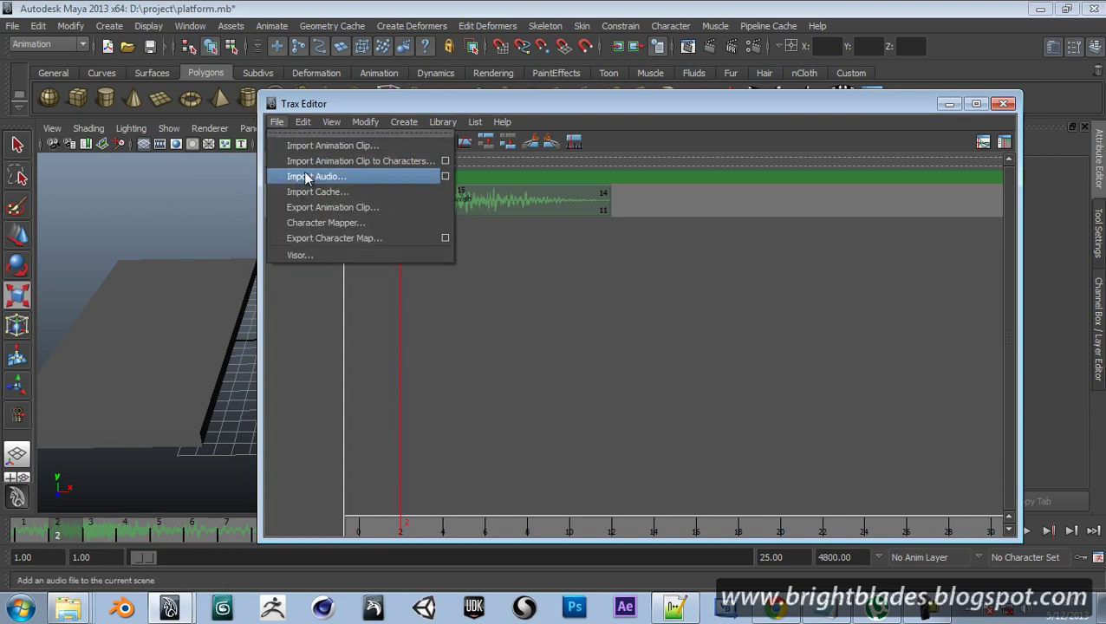
pyautogui.click(307, 177)
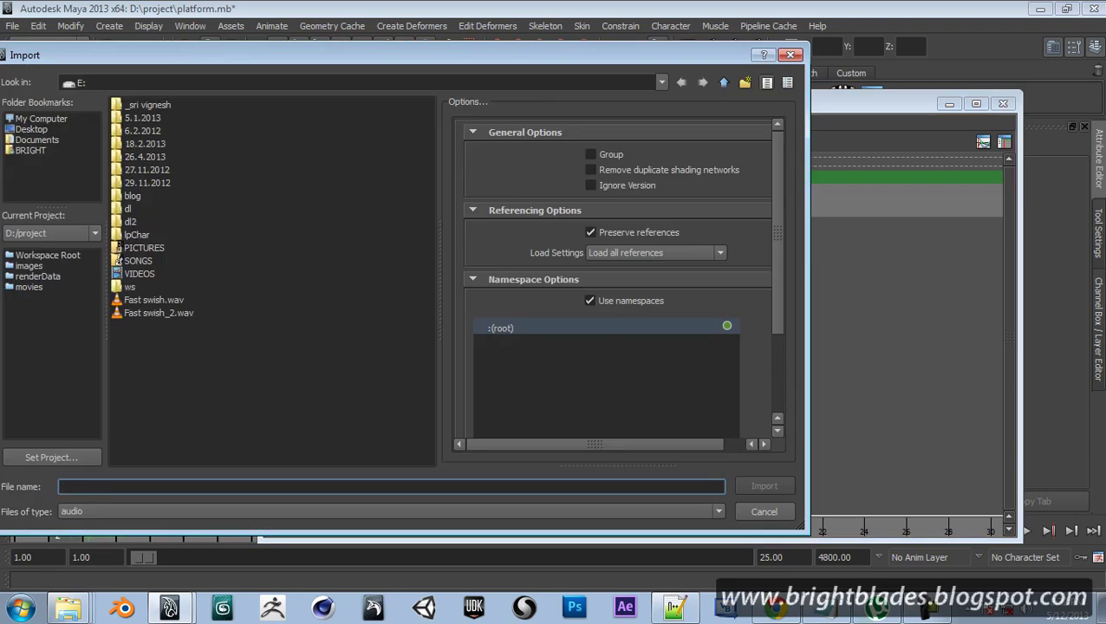
pyautogui.click(929, 614)
pyautogui.click(922, 609)
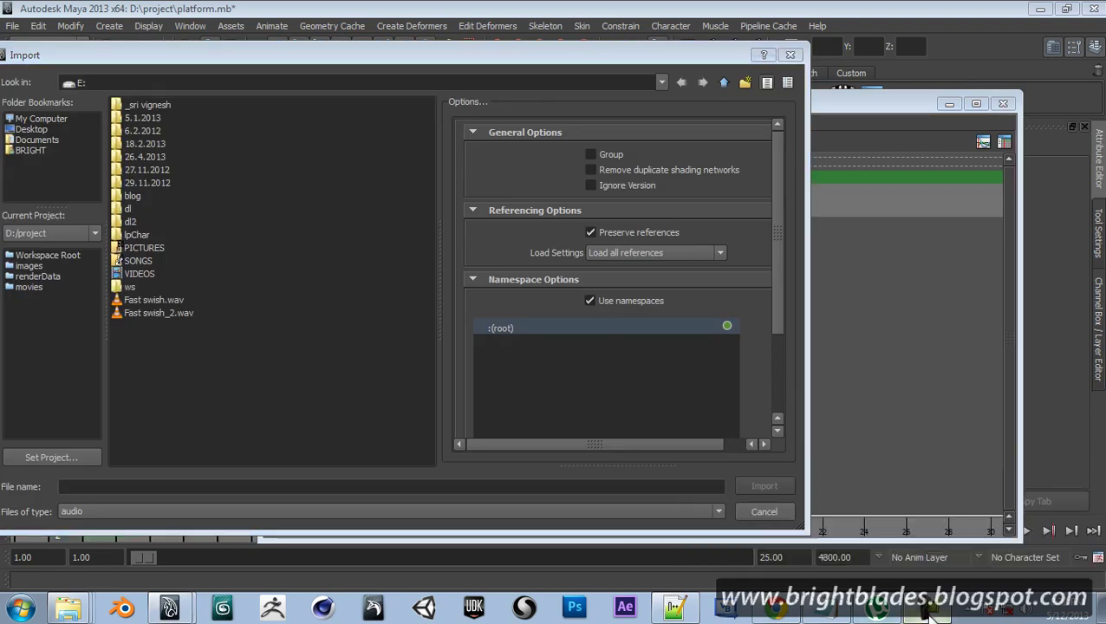
pyautogui.click(159, 313)
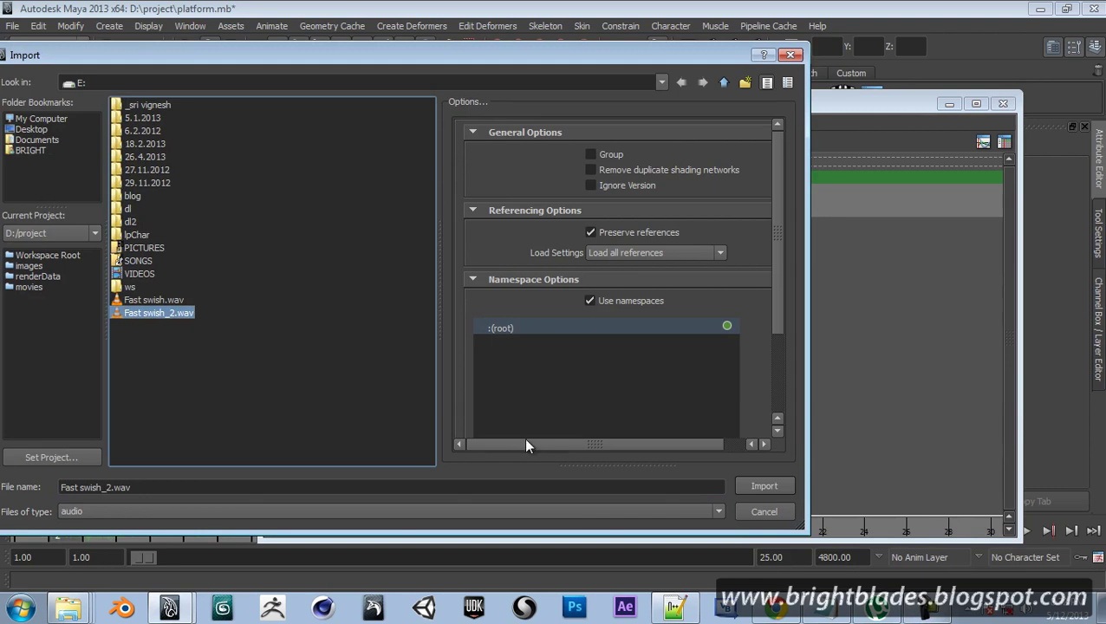
pyautogui.click(751, 487)
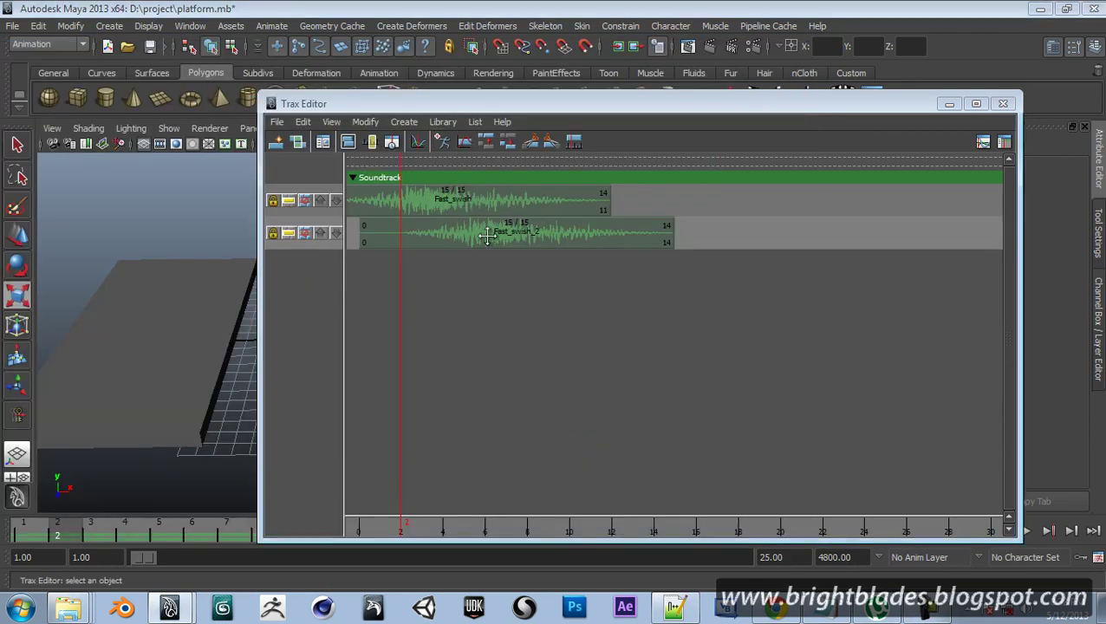
# - Slide Fast_swish_2 to start at frame 10 and shorten the Trax Editor to reveal the timeline
pyautogui.click(532, 236)
pyautogui.doubleClick(534, 235)
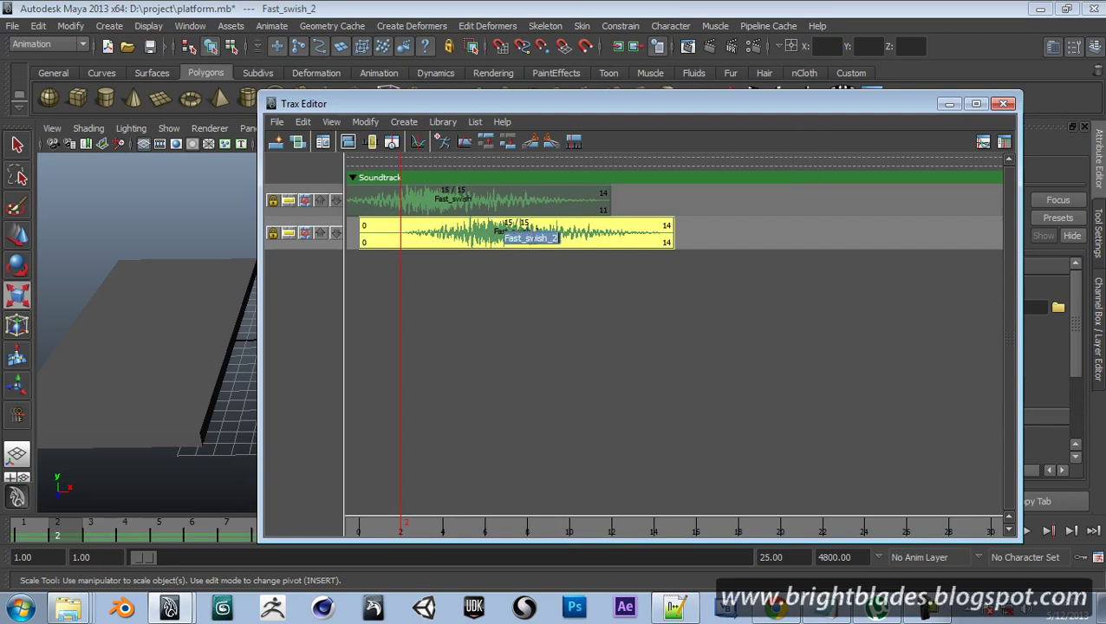
pyautogui.moveTo(468, 236); pyautogui.dragTo(681, 236)
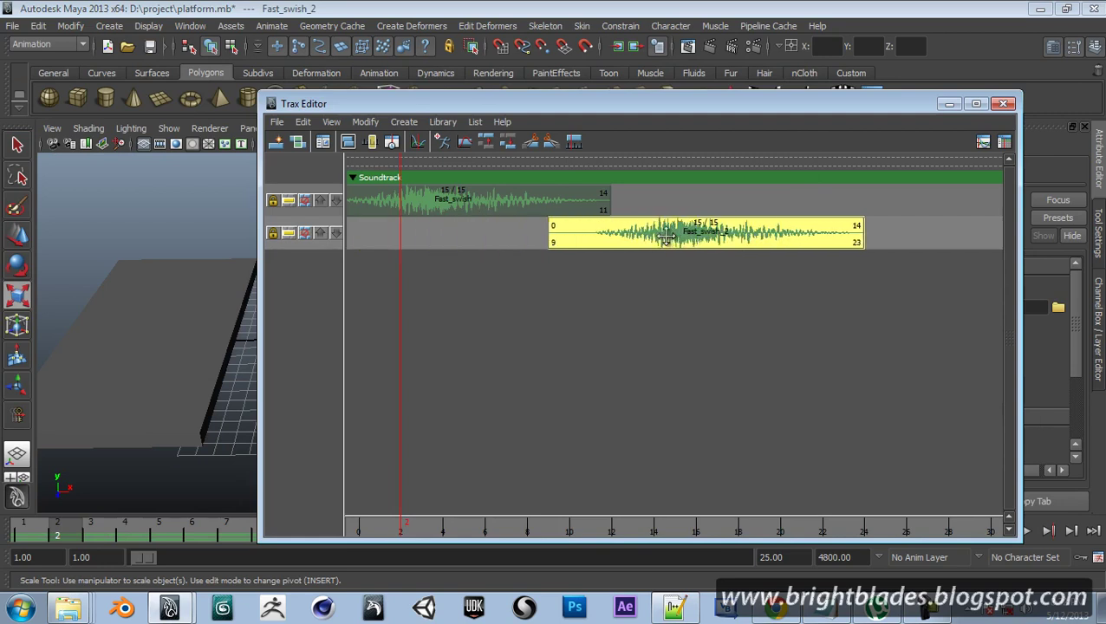
pyautogui.moveTo(535, 541); pyautogui.dragTo(536, 485)
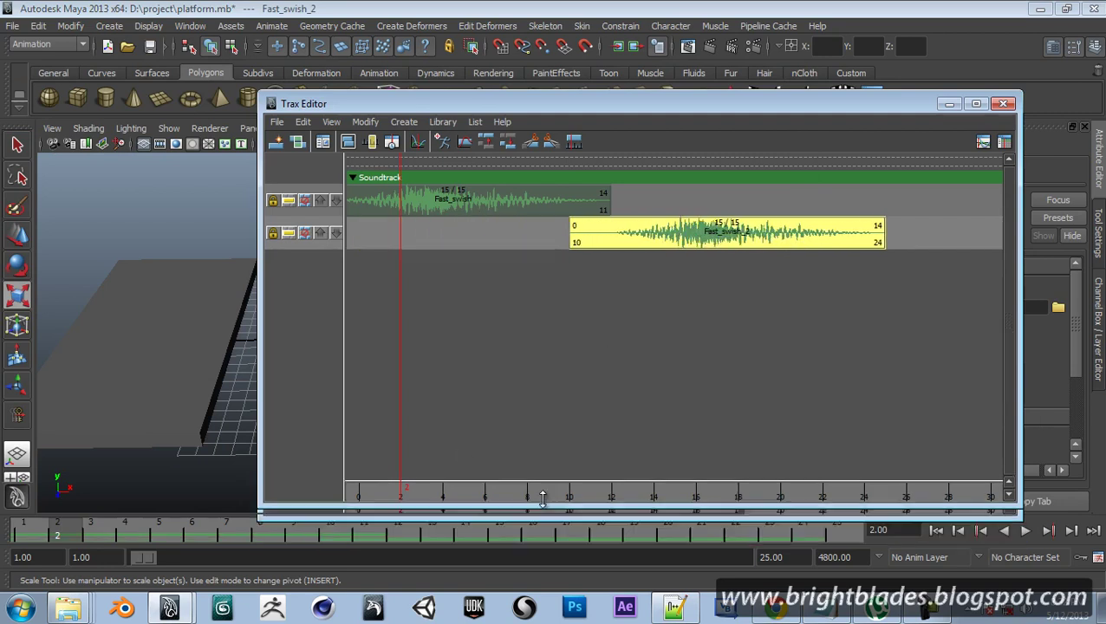
pyautogui.click(123, 435)
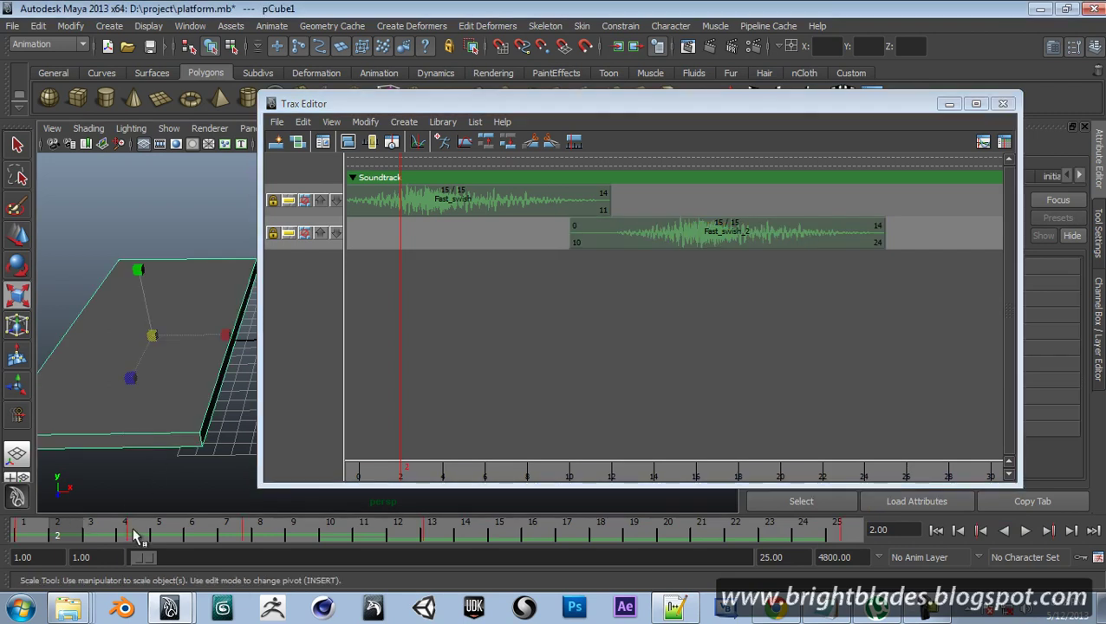
# - Change the timeline's Sound option from the time slider's right-click menu
pyautogui.rightClick(206, 535)
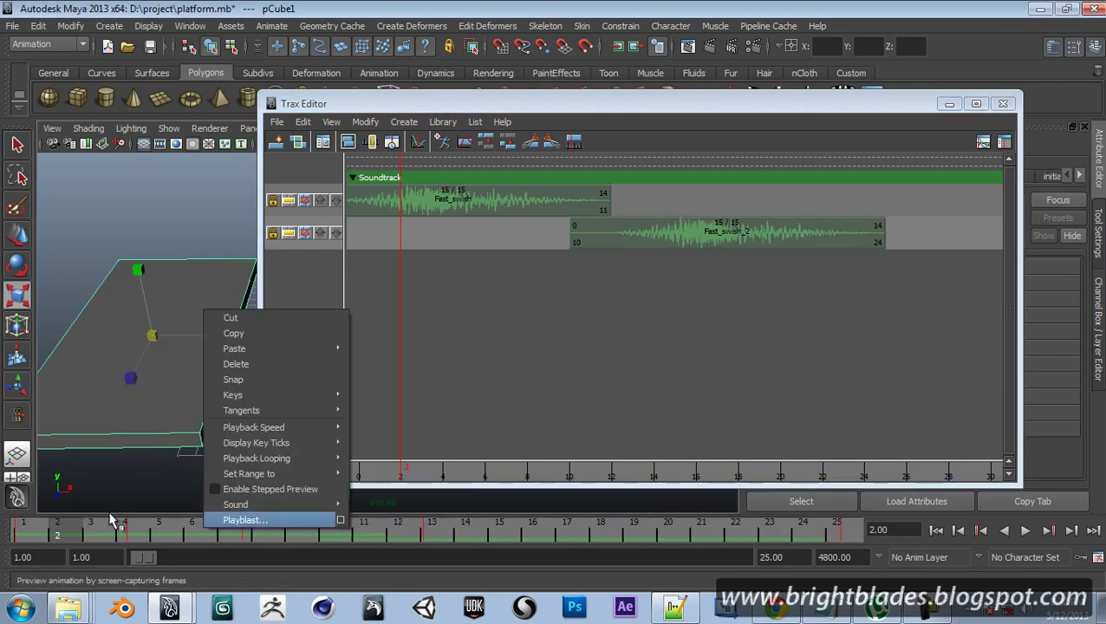
pyautogui.rightClick(108, 539)
pyautogui.moveTo(236, 504)
pyautogui.click(277, 513)
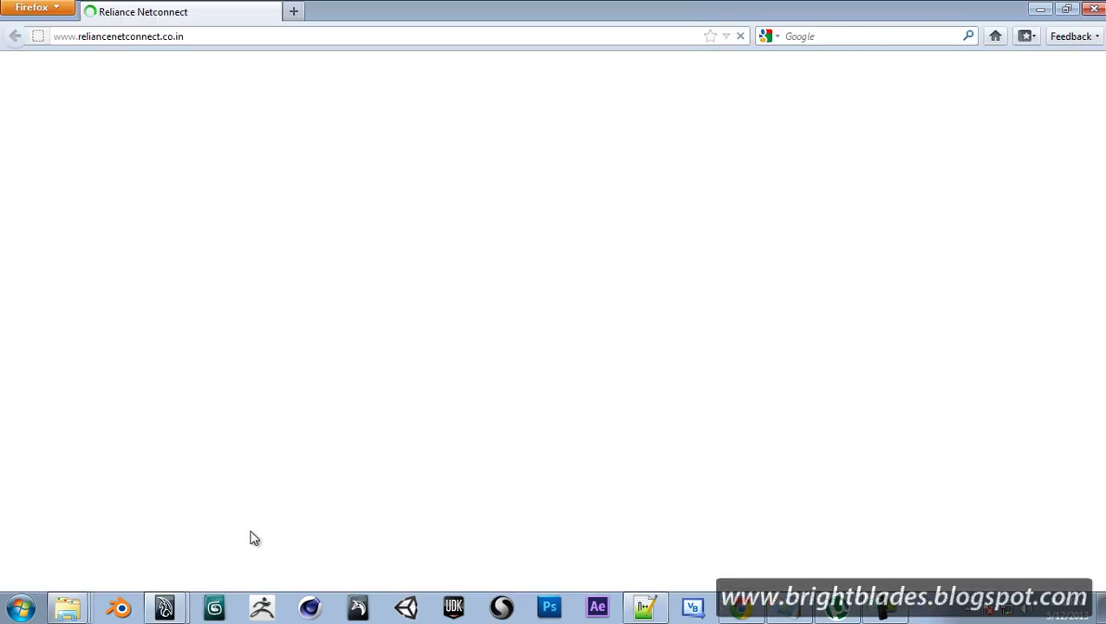
# - Close the Firefox window, nudge Fast_swish_2 to offset 11, and minimize the Trax Editor
pyautogui.click(1094, 9)
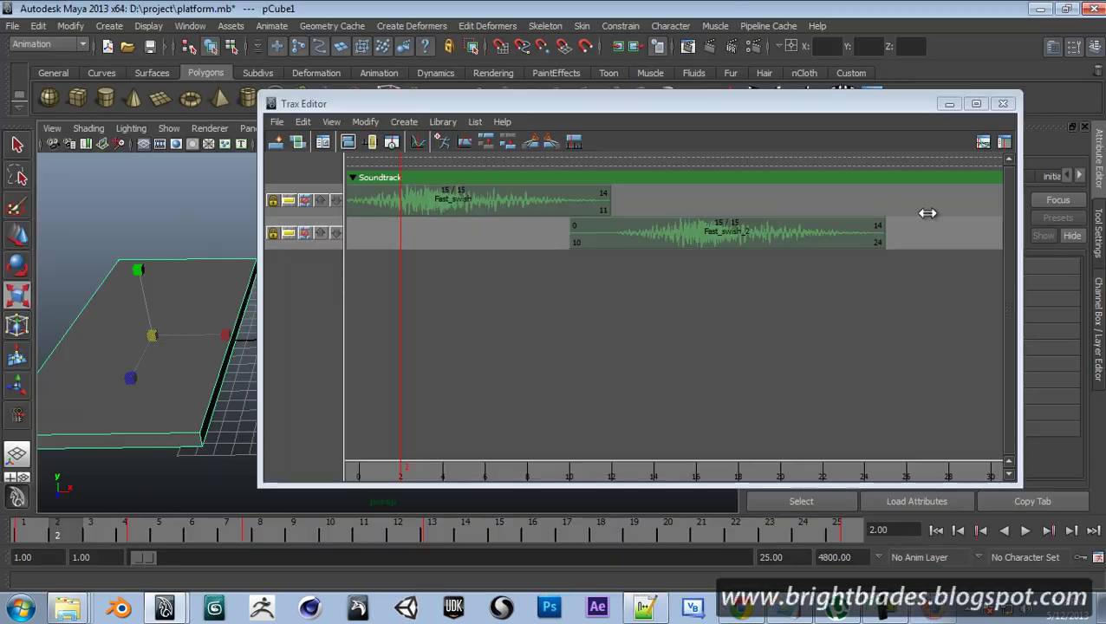
pyautogui.moveTo(96, 533); pyautogui.dragTo(431, 539)
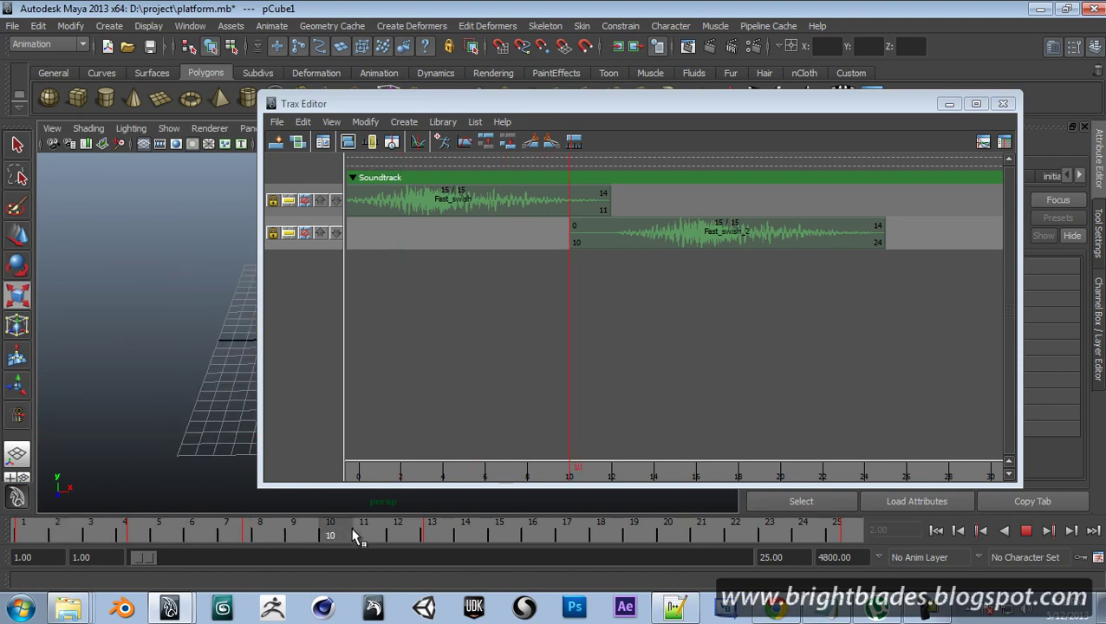
pyautogui.click(692, 236)
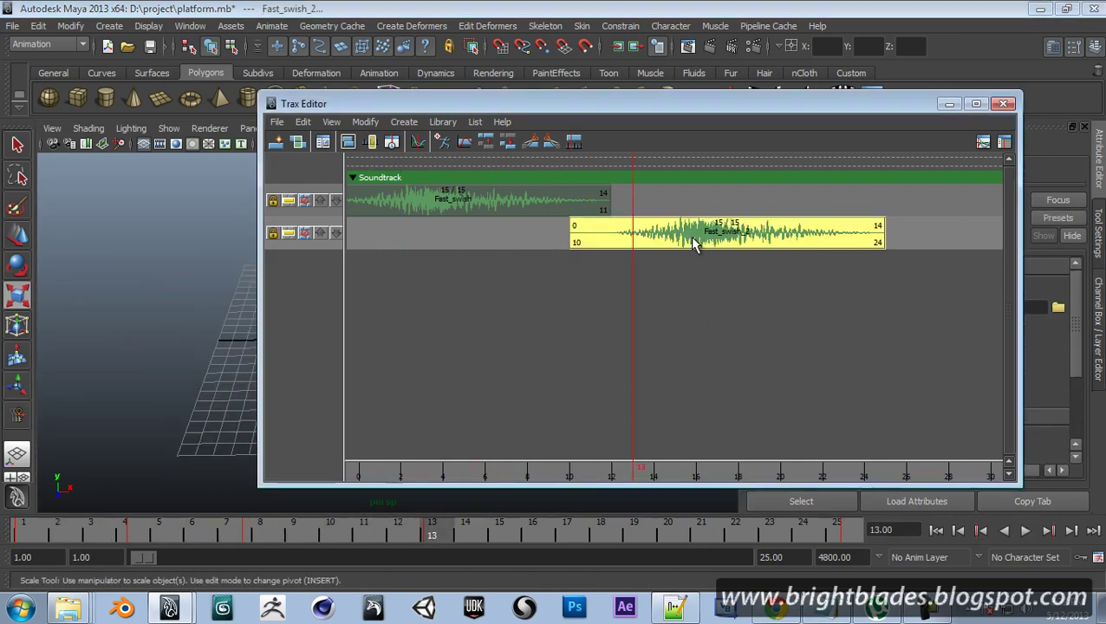
pyautogui.moveTo(698, 233)
pyautogui.mouseDown()
pyautogui.moveTo(678, 233)
pyautogui.moveTo(691, 246)
pyautogui.mouseUp()
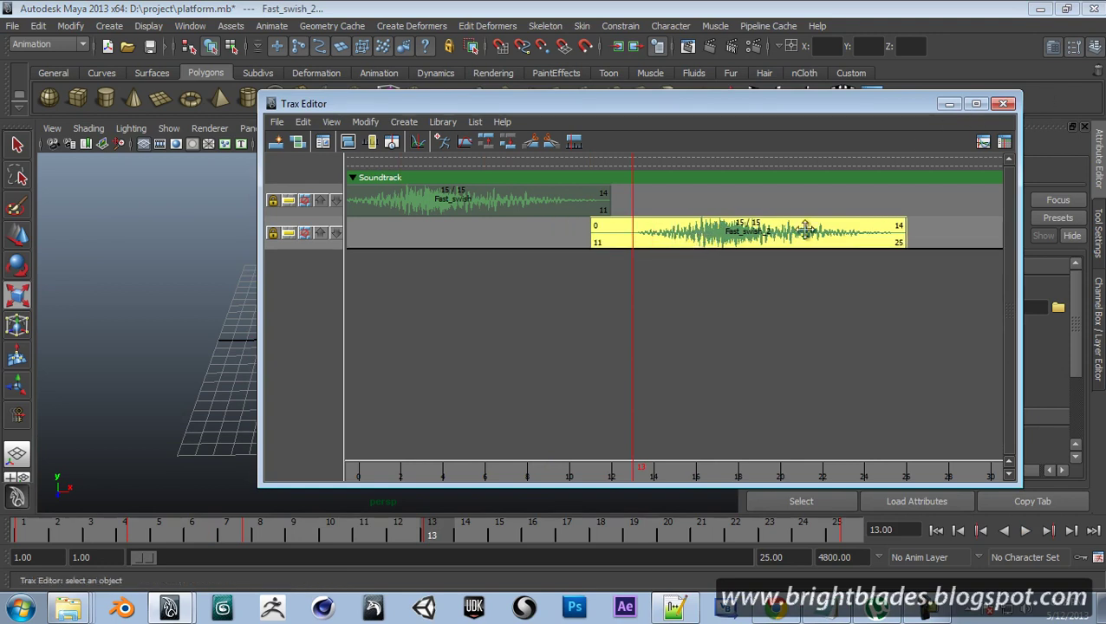
pyautogui.click(949, 103)
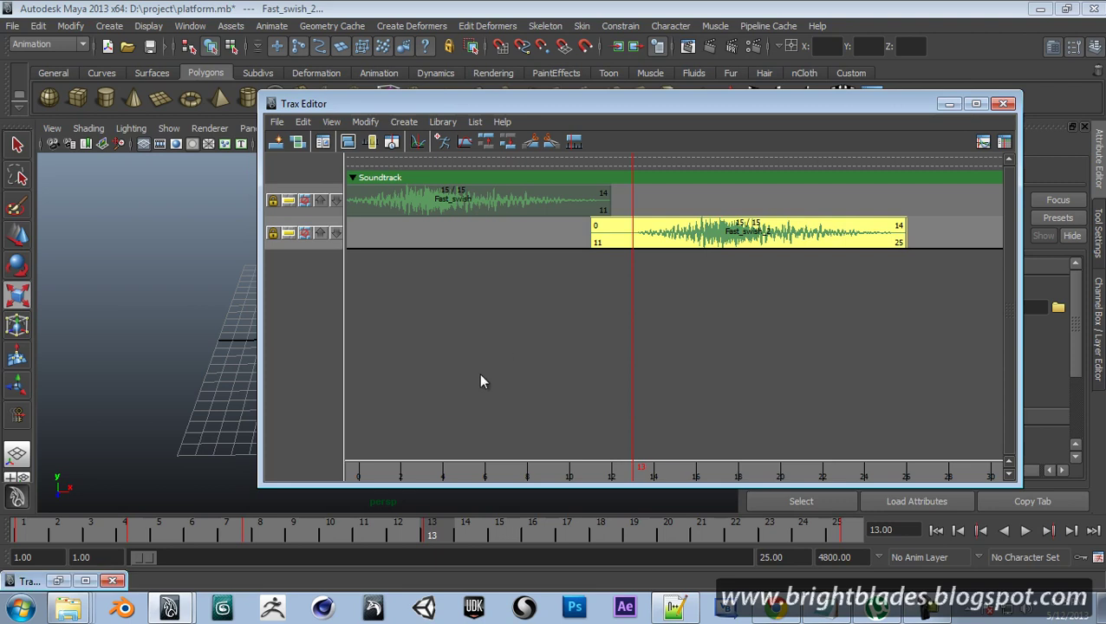
# - Set the timeline sound to Fast_swish_2 and play the animation to hear it
pyautogui.rightClick(277, 535)
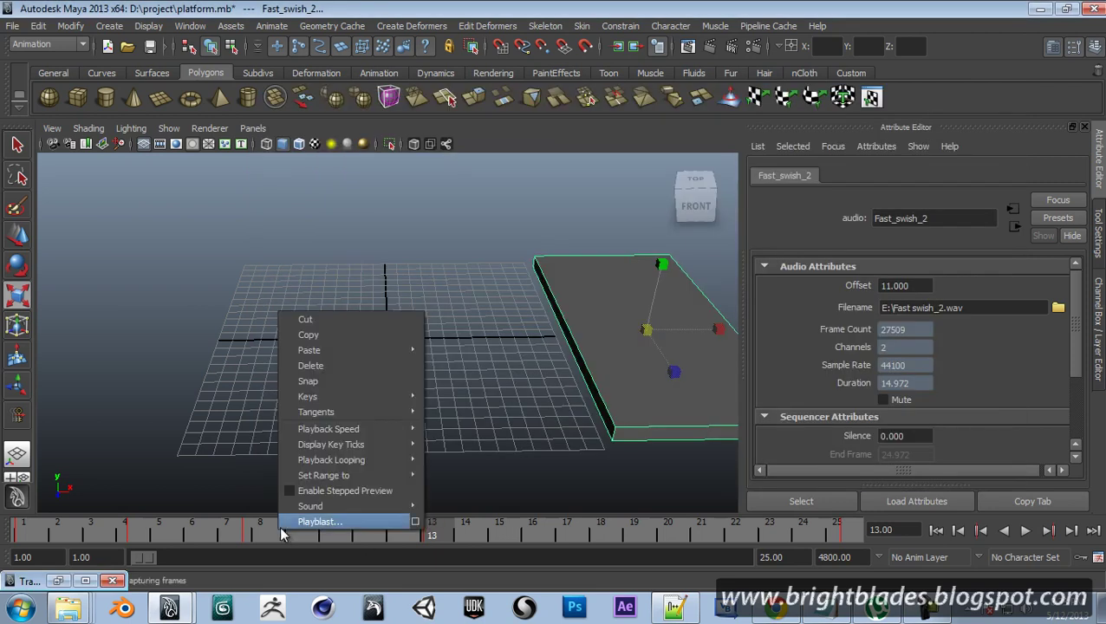
pyautogui.moveTo(311, 506)
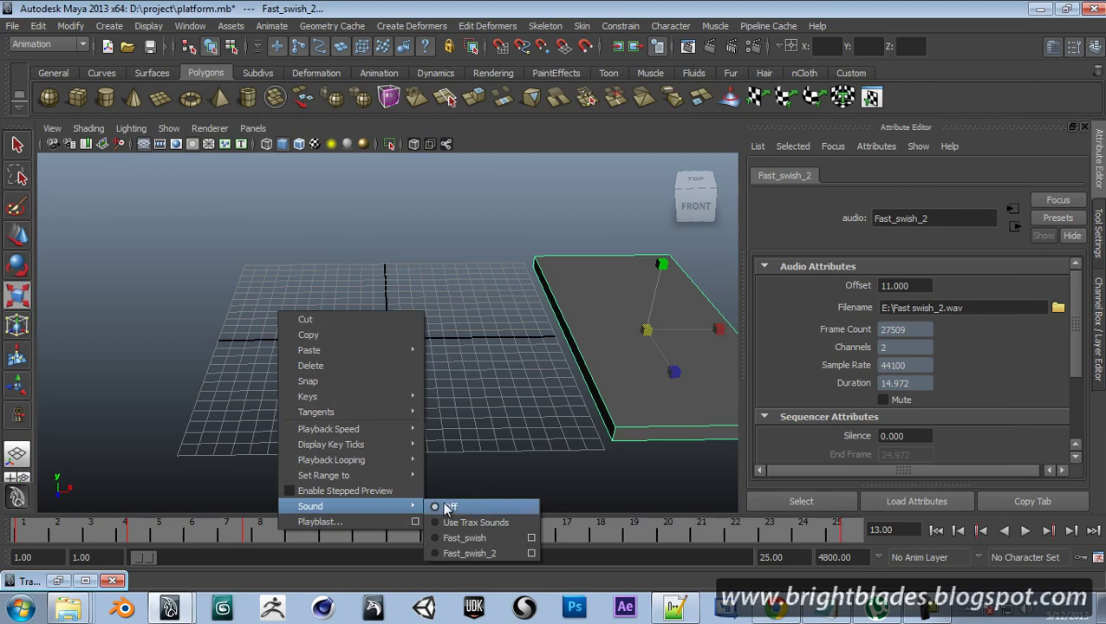
pyautogui.click(428, 507)
pyautogui.rightClick(331, 532)
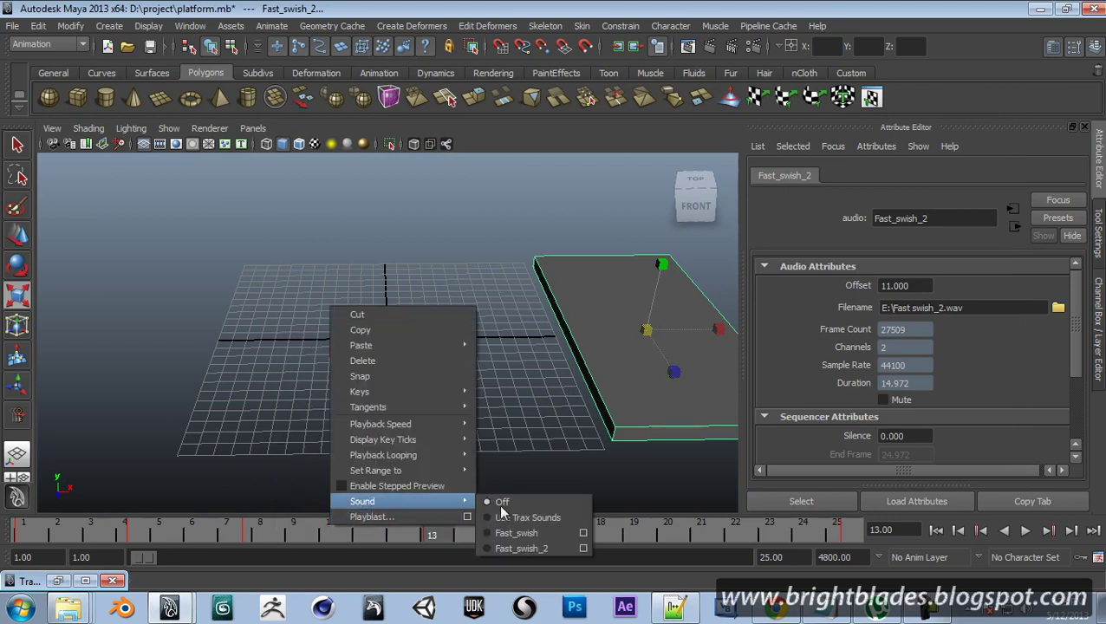
pyautogui.click(527, 534)
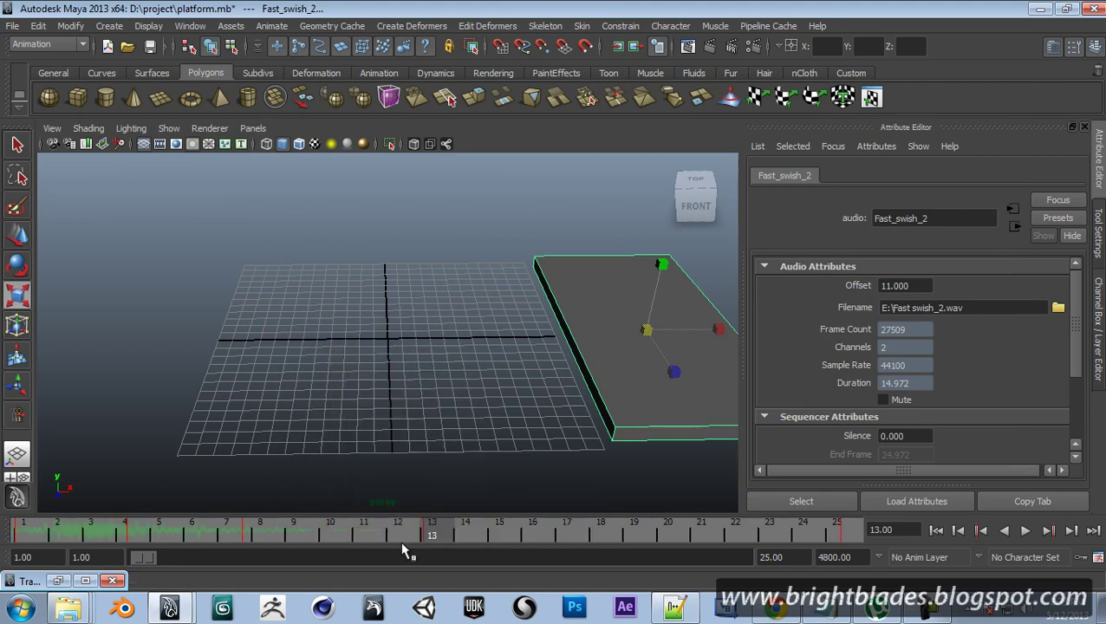
pyautogui.rightClick(403, 534)
pyautogui.moveTo(429, 506)
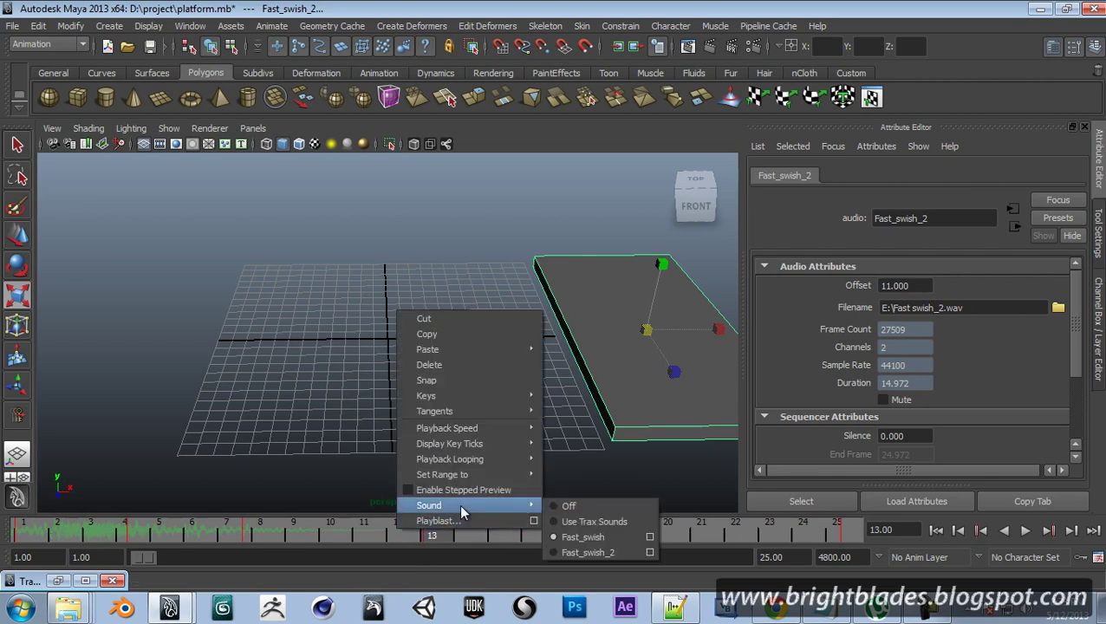
pyautogui.click(588, 552)
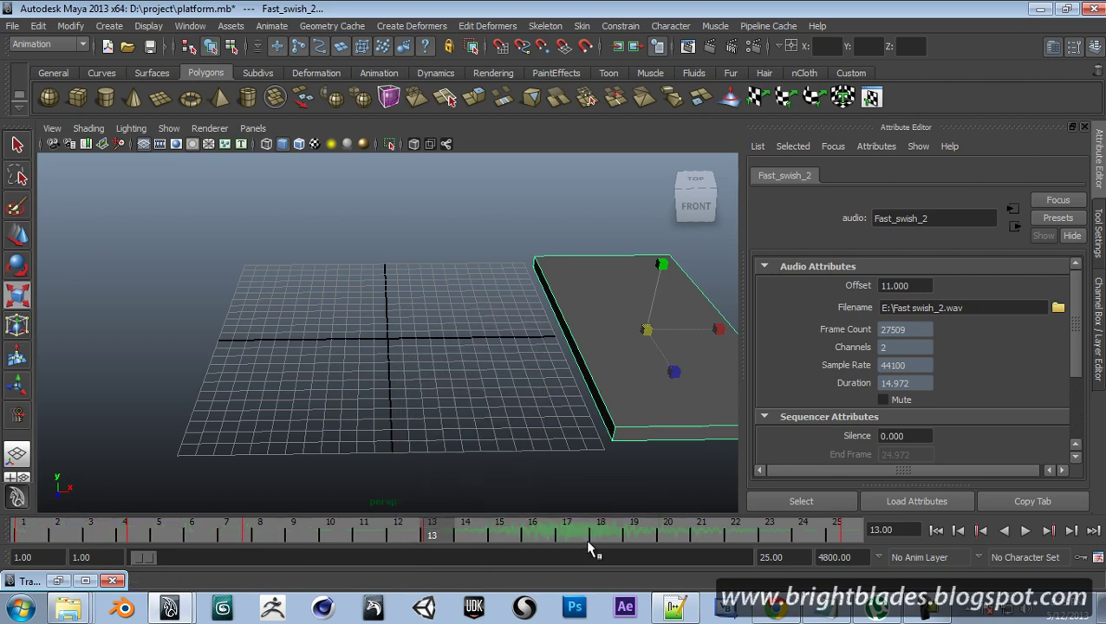
pyautogui.click(936, 531)
pyautogui.click(1024, 531)
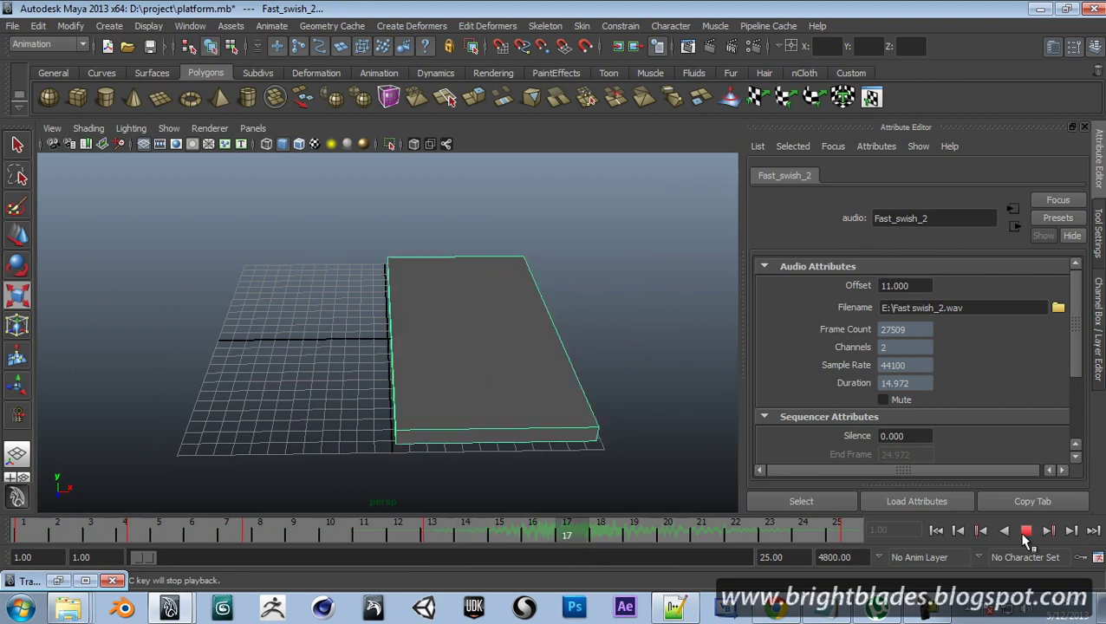
pyautogui.click(1025, 532)
pyautogui.click(936, 530)
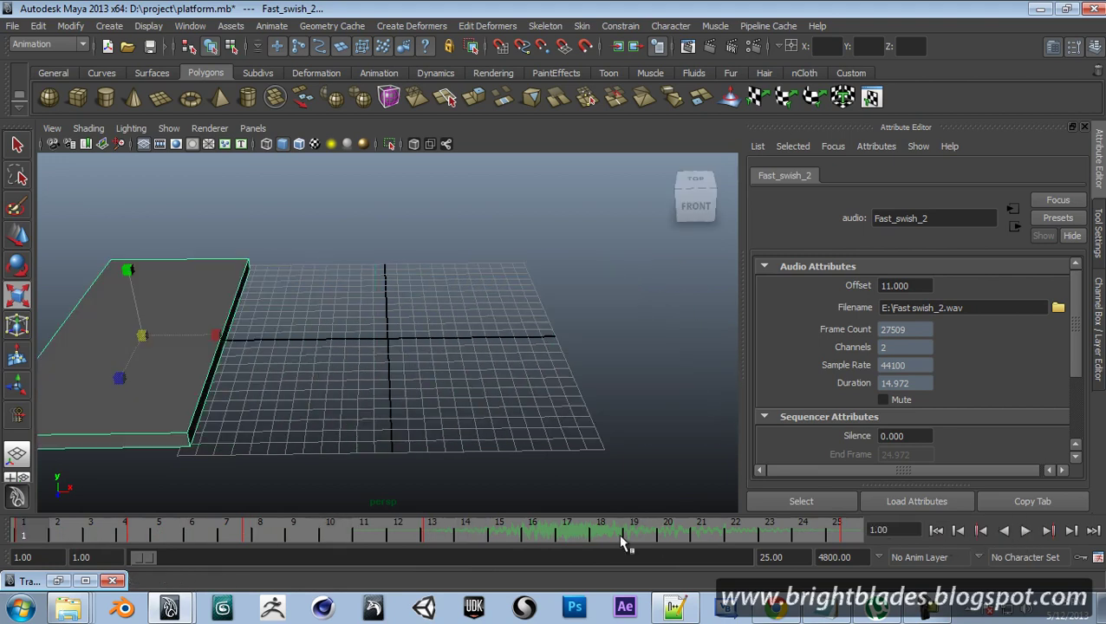
# - Switch the timeline sound back to Fast_swish and play it to hear it
pyautogui.rightClick(622, 542)
pyautogui.click(784, 528)
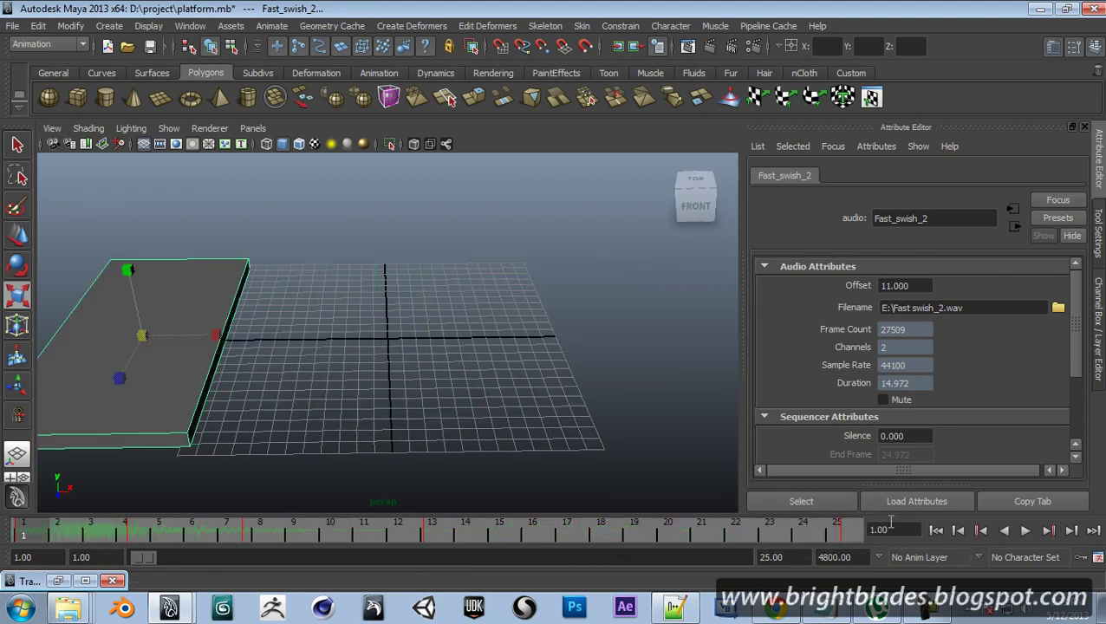
pyautogui.click(1024, 531)
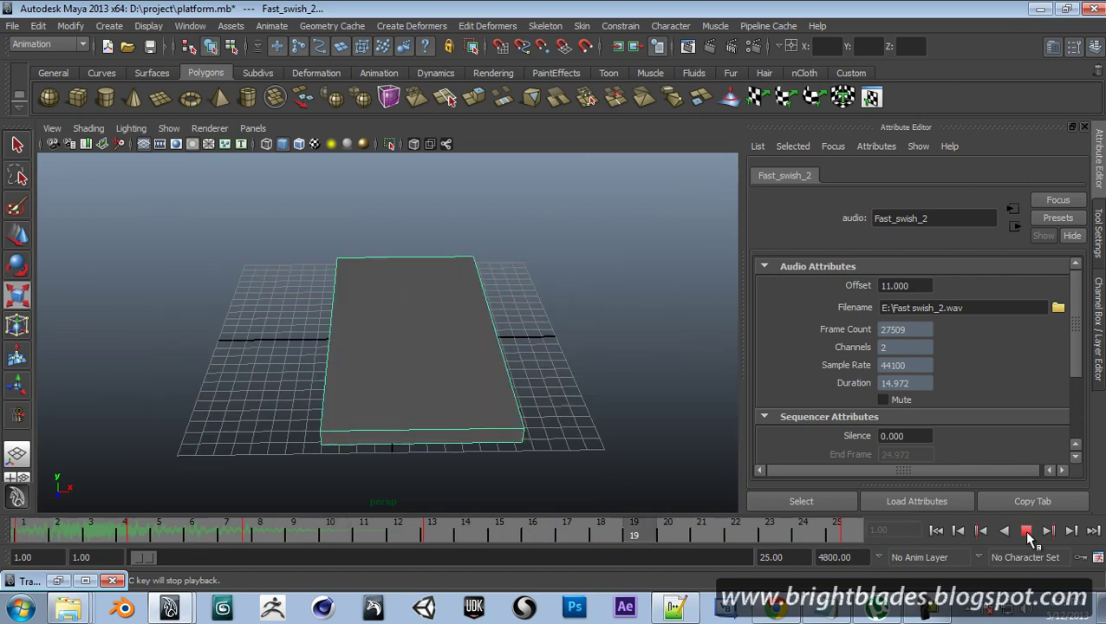
pyautogui.click(1025, 531)
pyautogui.click(958, 531)
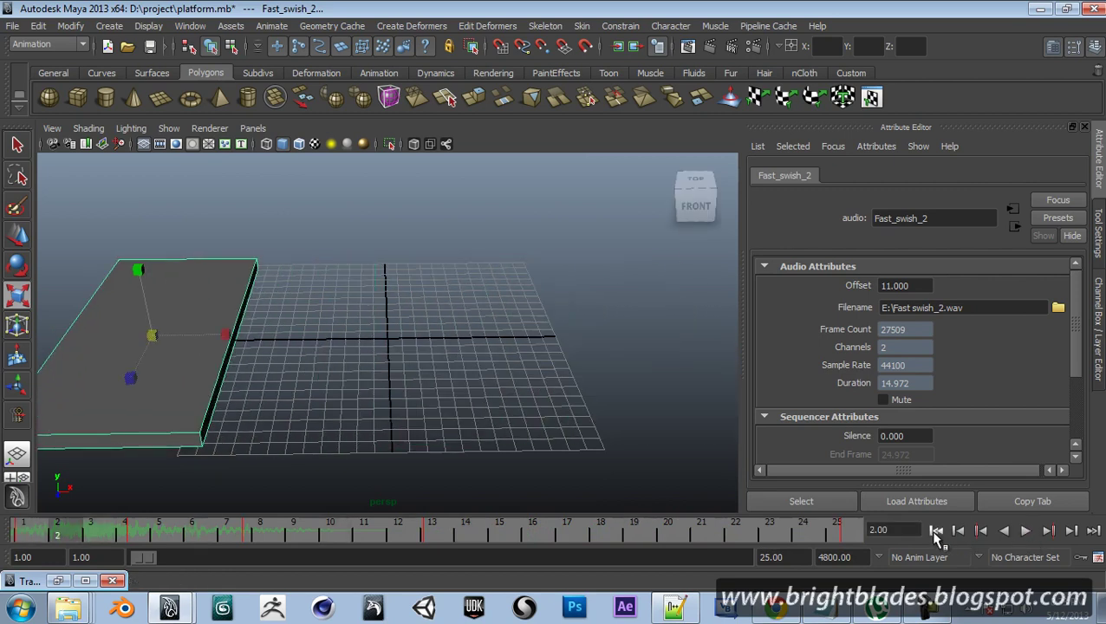
pyautogui.rightClick(593, 527)
pyautogui.moveTo(622, 502)
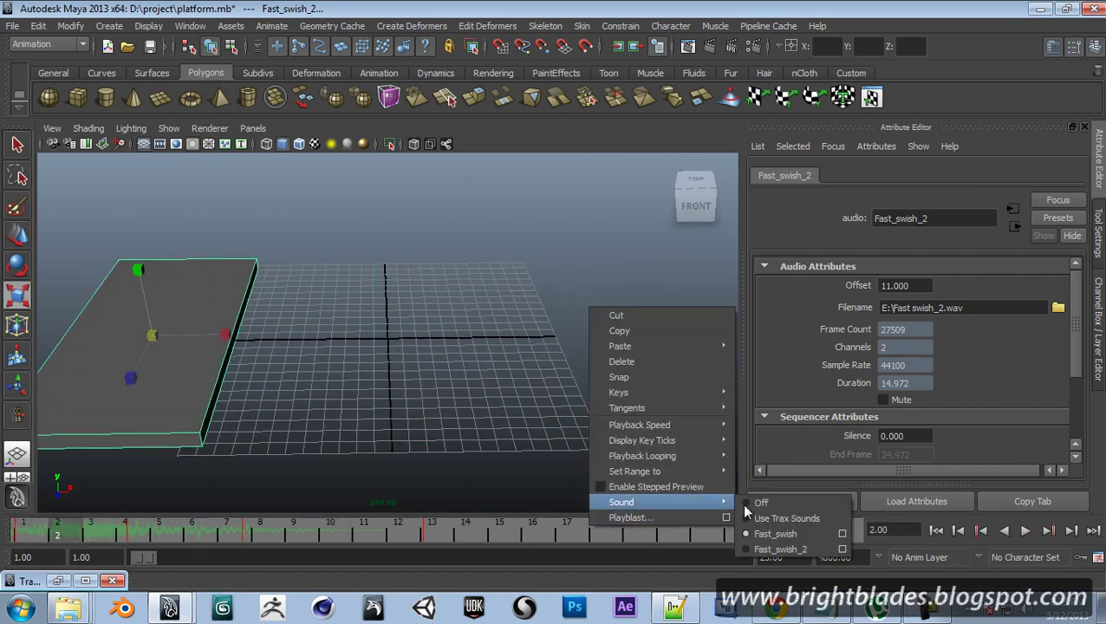
pyautogui.click(786, 518)
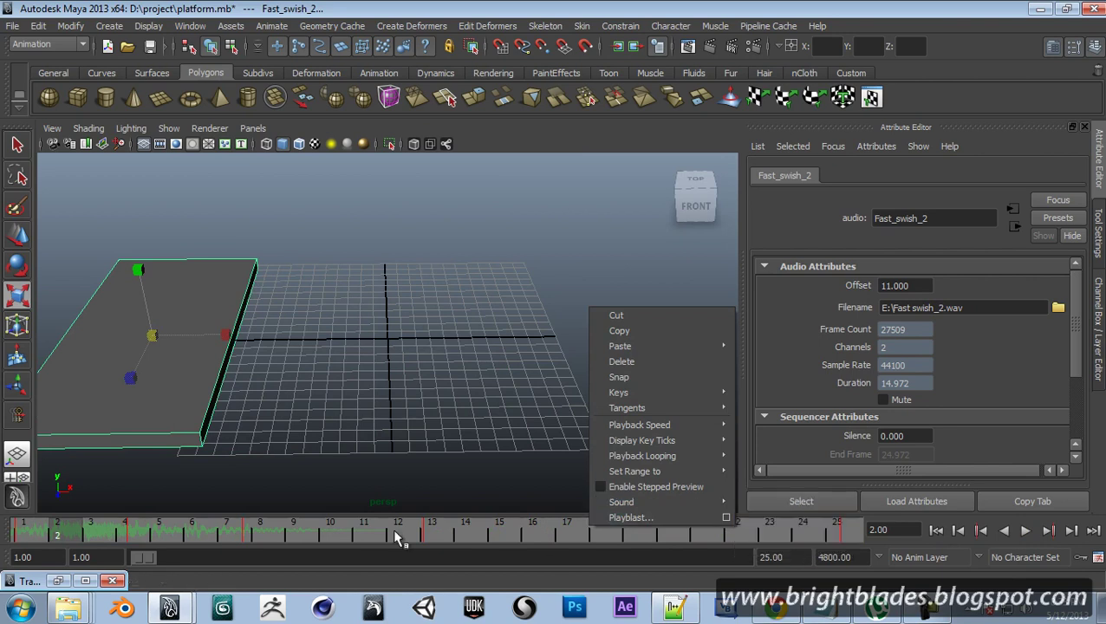
# - Restore the Trax Editor, marquee-select both swish clips, then minimize it again
pyautogui.click(57, 581)
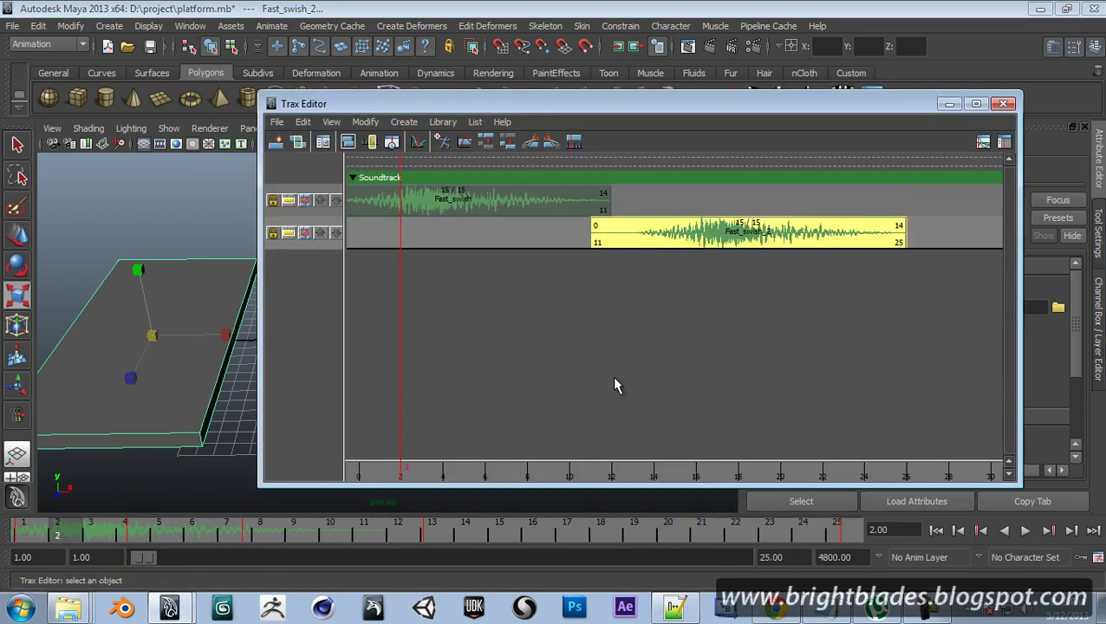
pyautogui.click(740, 361)
pyautogui.moveTo(839, 360); pyautogui.dragTo(459, 176)
pyautogui.click(693, 313)
pyautogui.moveTo(671, 261); pyautogui.dragTo(495, 187)
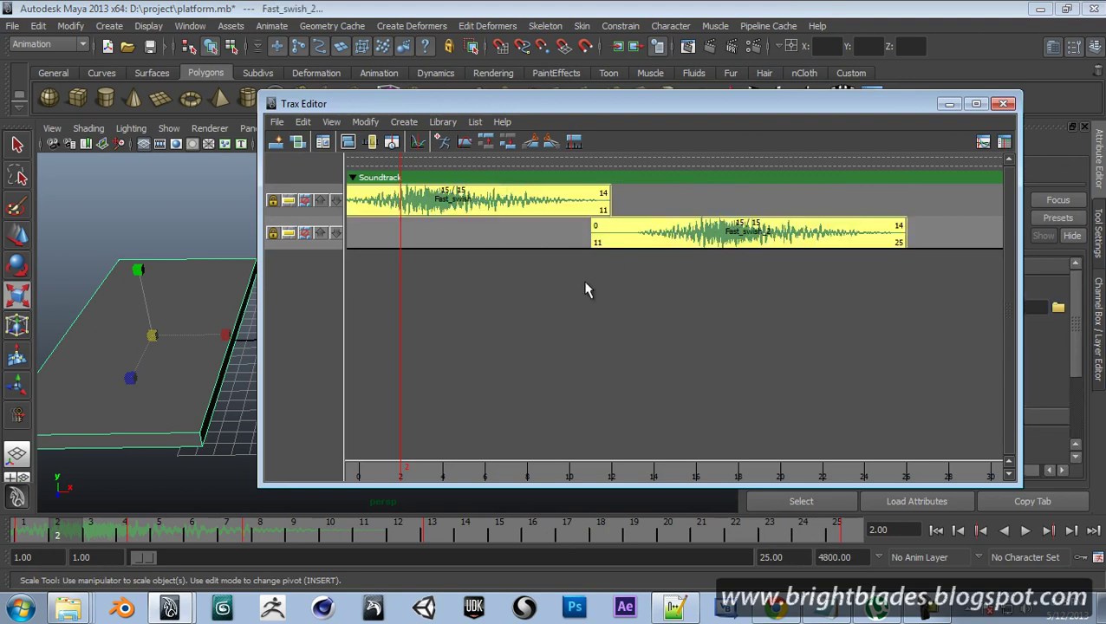
pyautogui.click(948, 105)
# - Set the time slider's Sound to Use Trax Sounds, confirm it, and minimize the Trax Editor
pyautogui.rightClick(483, 547)
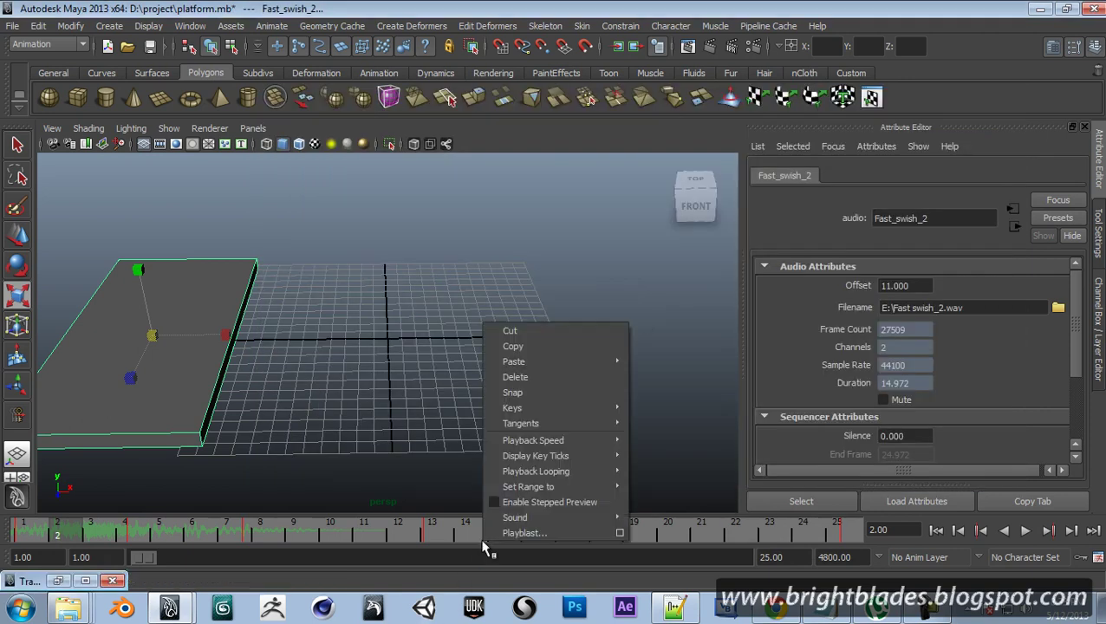
pyautogui.click(680, 534)
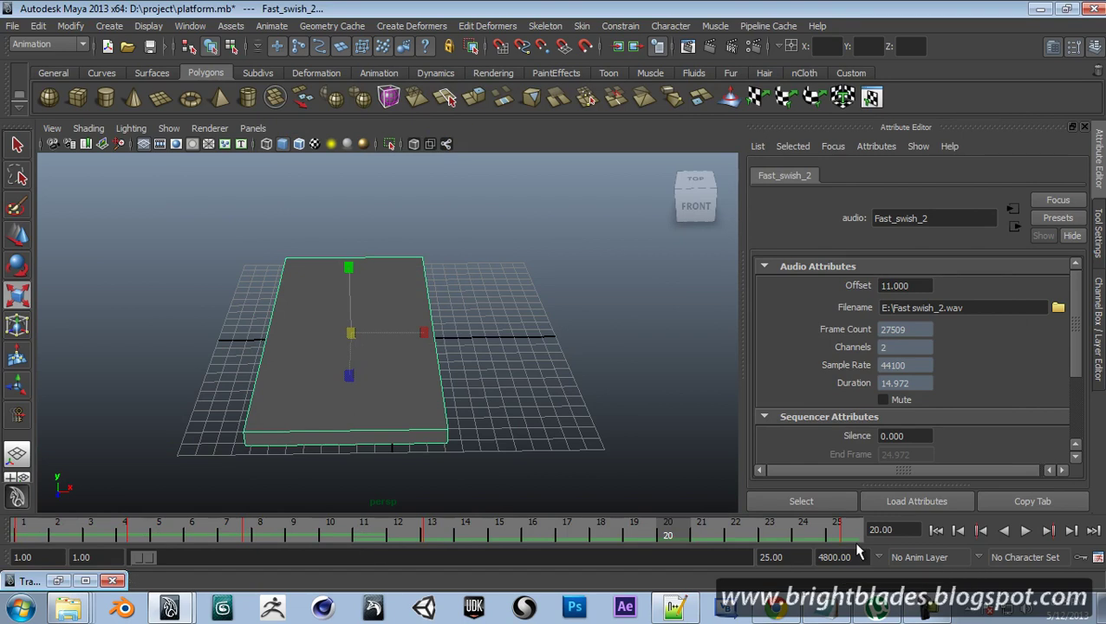
pyautogui.rightClick(763, 531)
pyautogui.moveTo(794, 501)
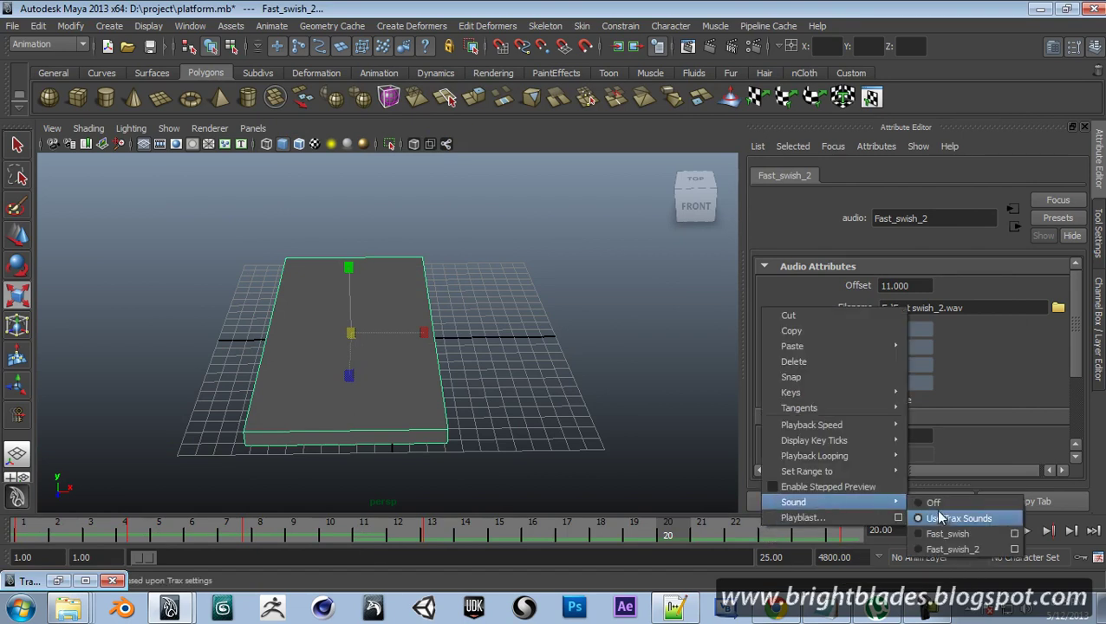
pyautogui.click(57, 586)
pyautogui.click(949, 103)
# - Reopen the Trax Editor, minimize it, then play the animation with both swishes and stop at frame 25
pyautogui.click(188, 26)
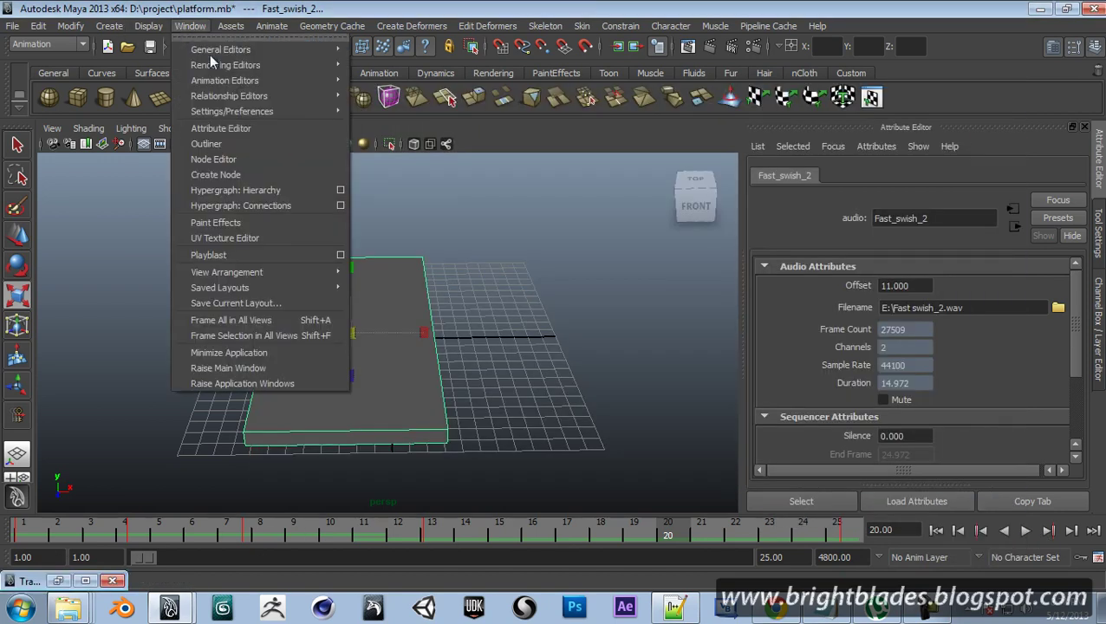
pyautogui.click(426, 102)
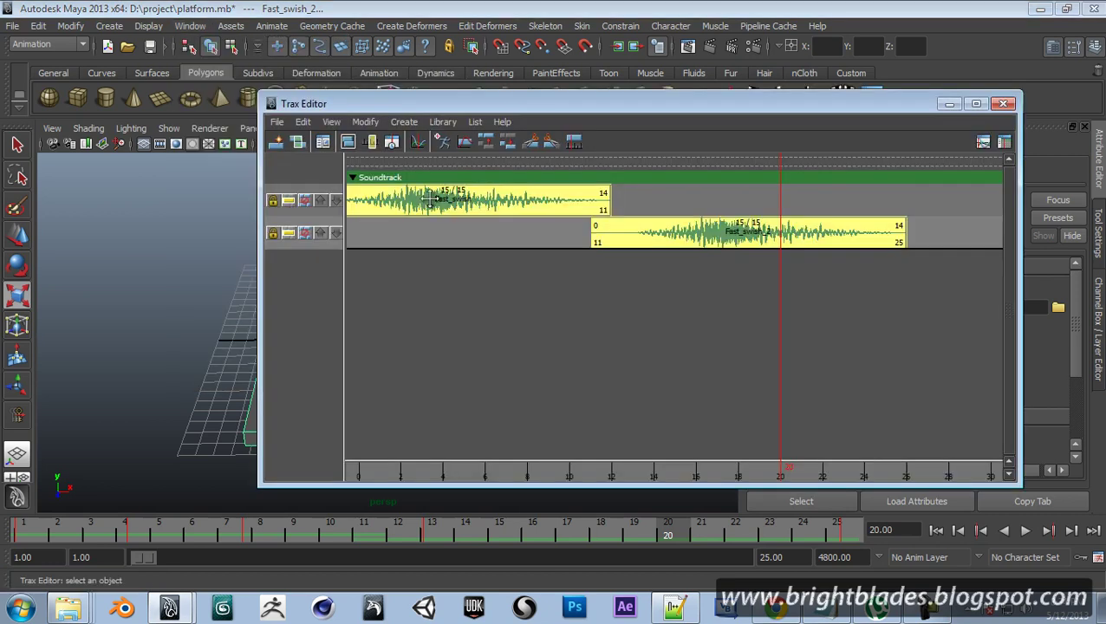
pyautogui.click(949, 104)
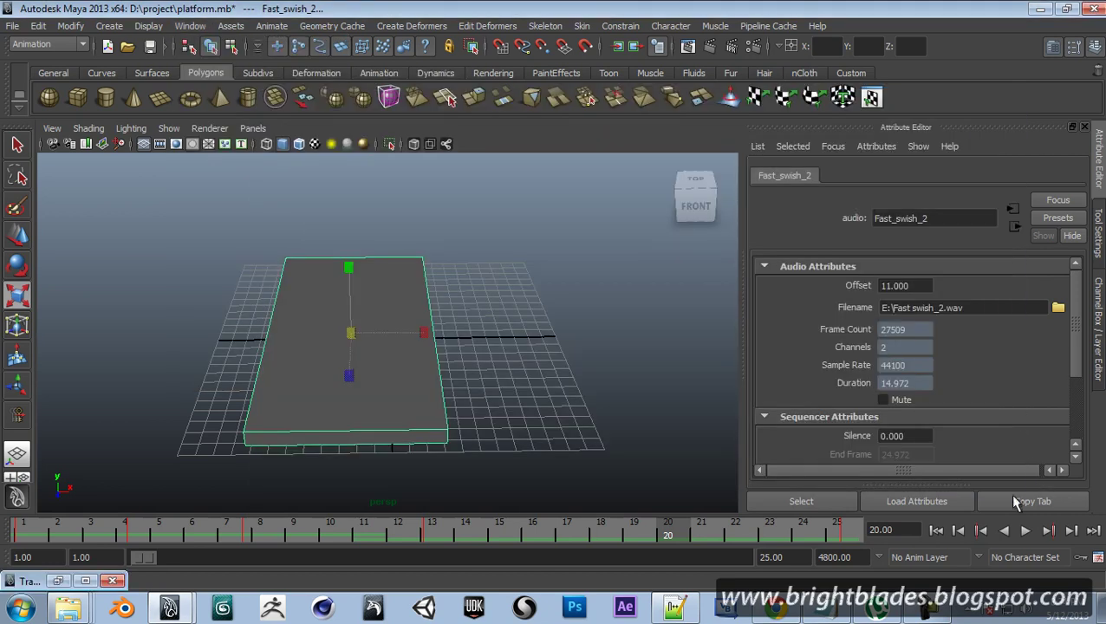
pyautogui.click(1025, 531)
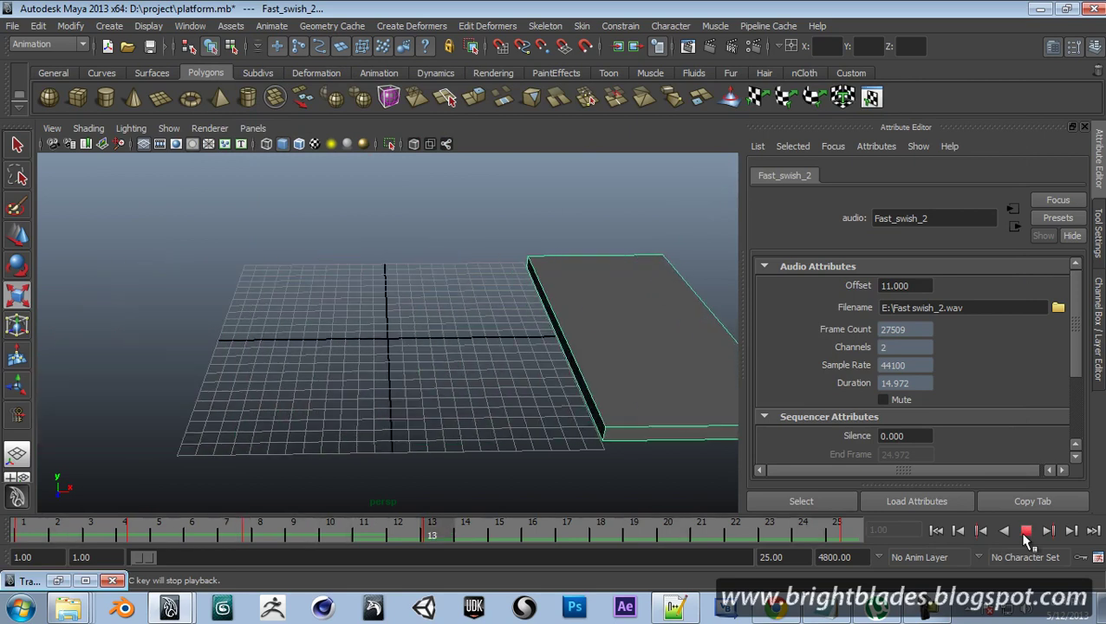
pyautogui.click(1025, 531)
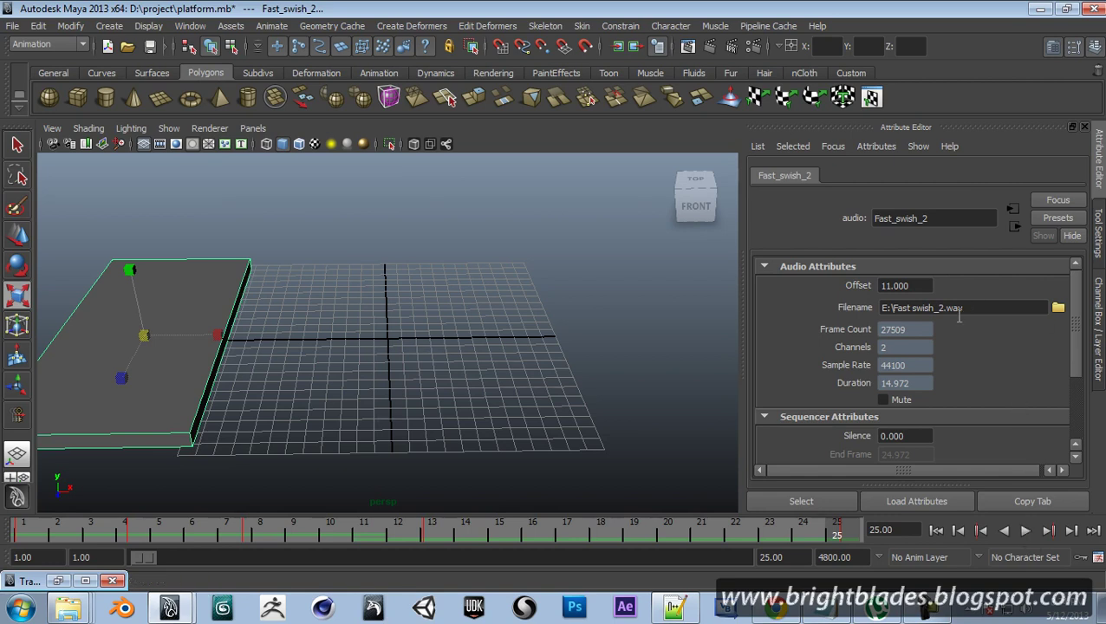
# - Select the Fast_swish clip in the restored Trax Editor to show its -3 offset attributes
pyautogui.click(1061, 310)
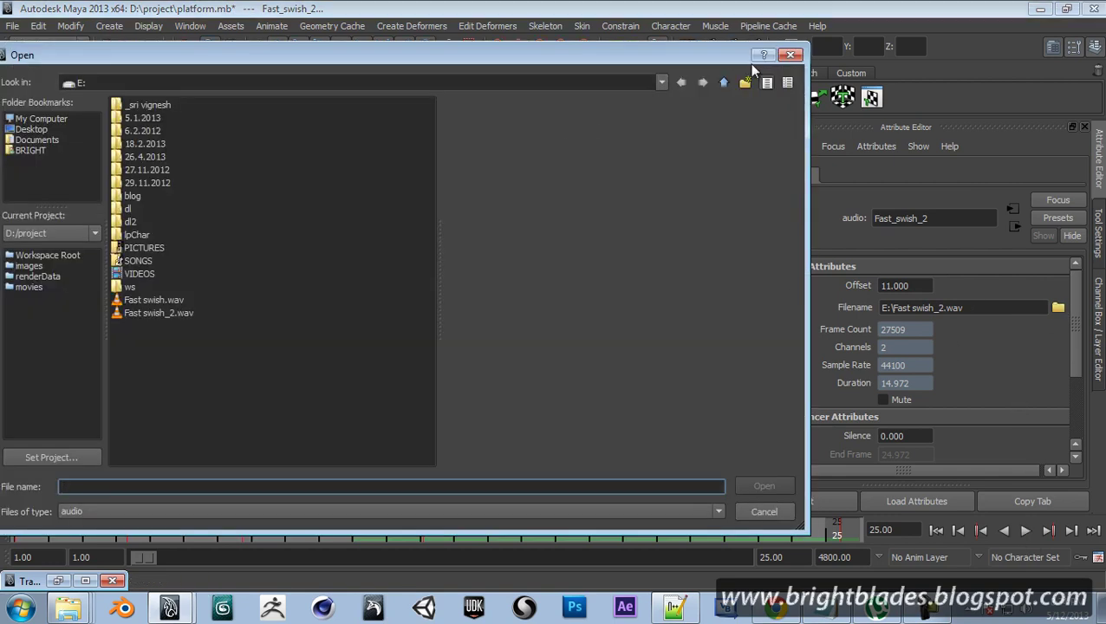
pyautogui.click(794, 50)
pyautogui.click(57, 581)
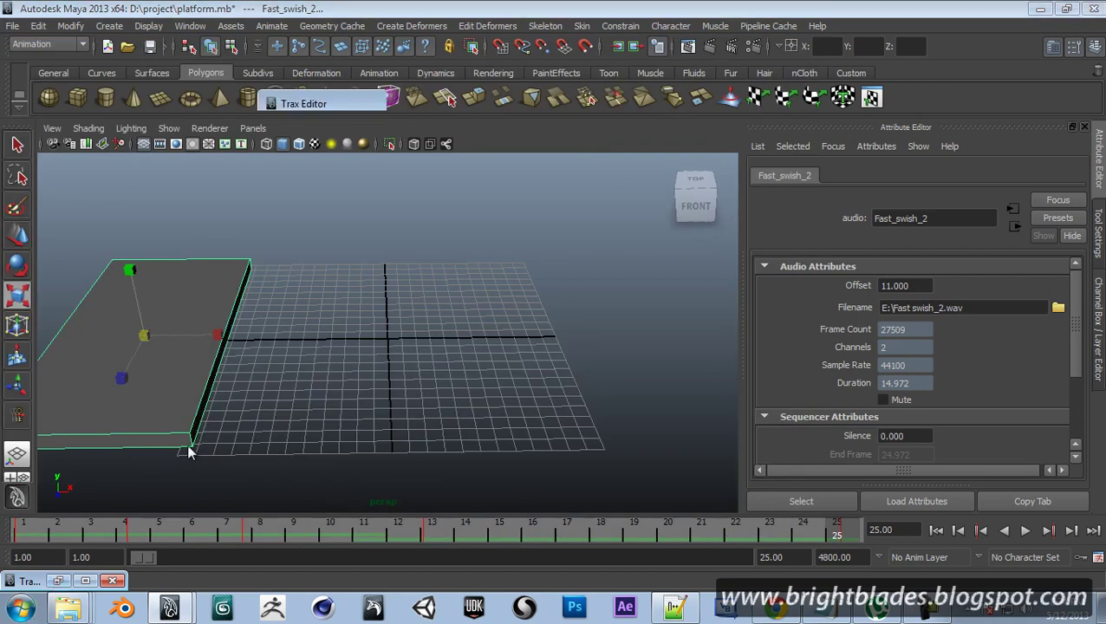
pyautogui.click(579, 199)
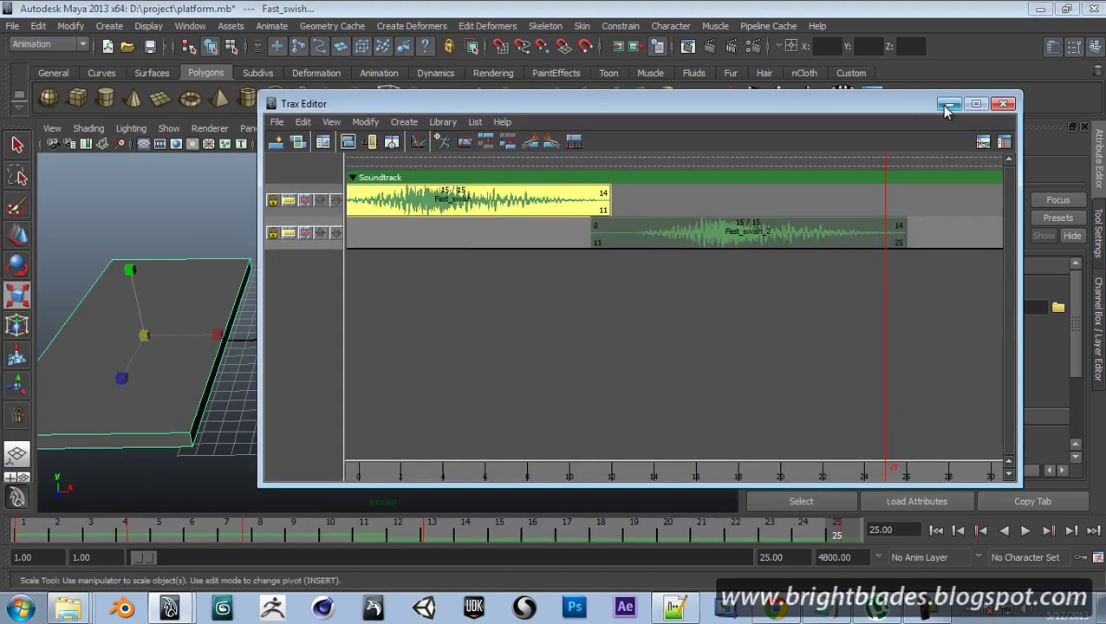
pyautogui.click(947, 104)
# - Open the Filename browse dialog and cancel it without loading a new audio file
pyautogui.click(1059, 308)
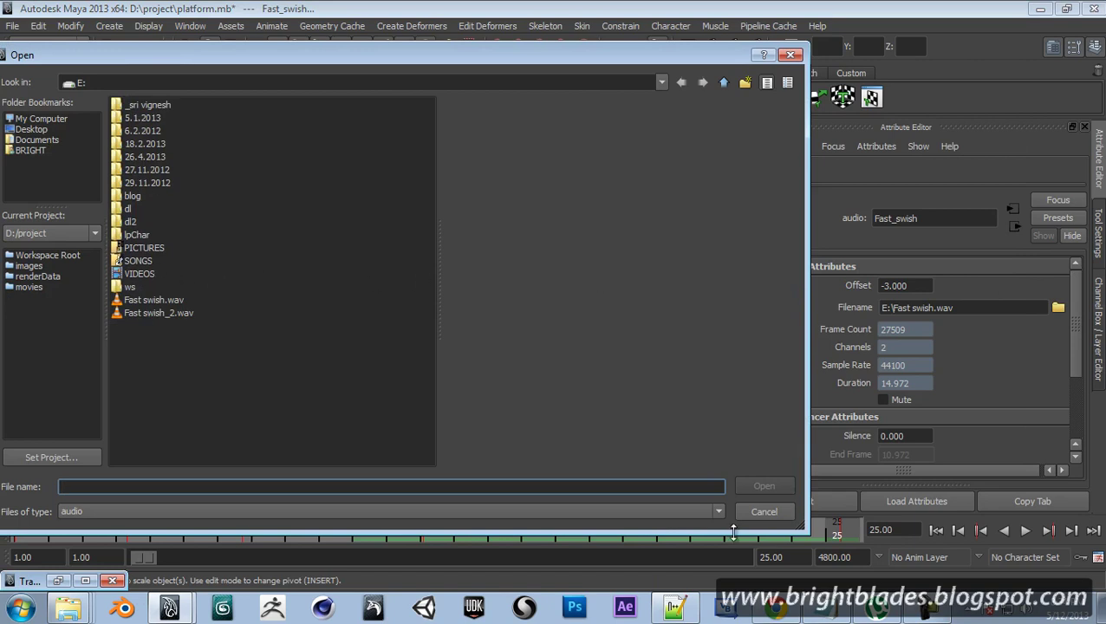
pyautogui.click(741, 514)
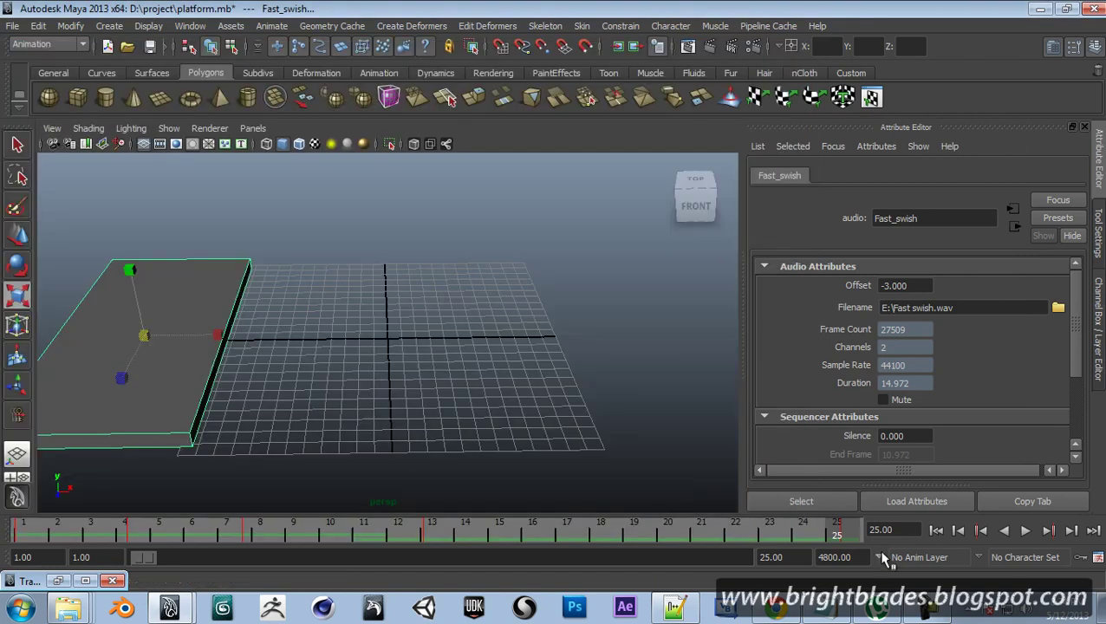
pyautogui.click(933, 609)
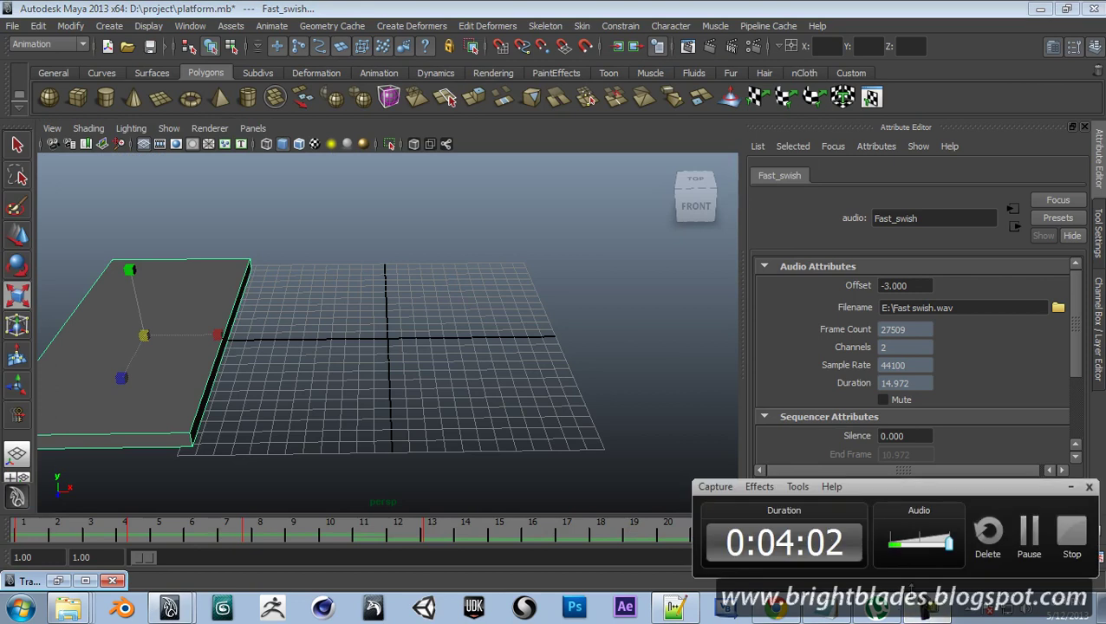